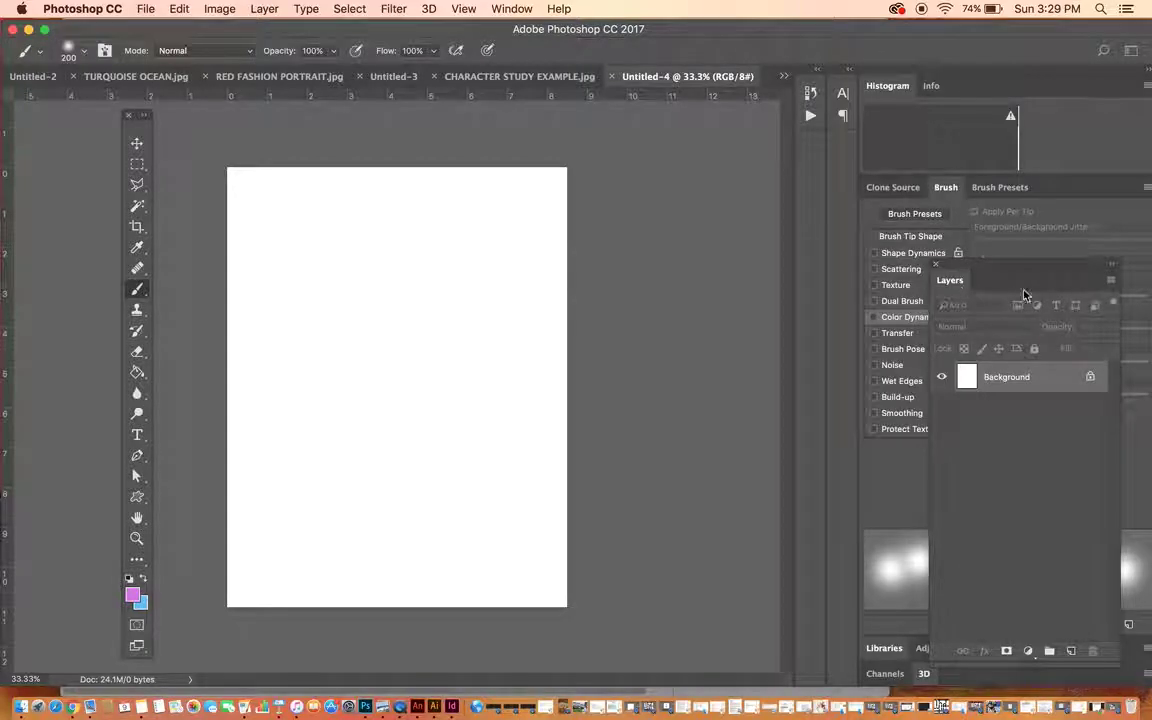
Reposition the Layers panel and add a new blank layer above the Background.
left_click_drag(1034, 274, 966, 260)
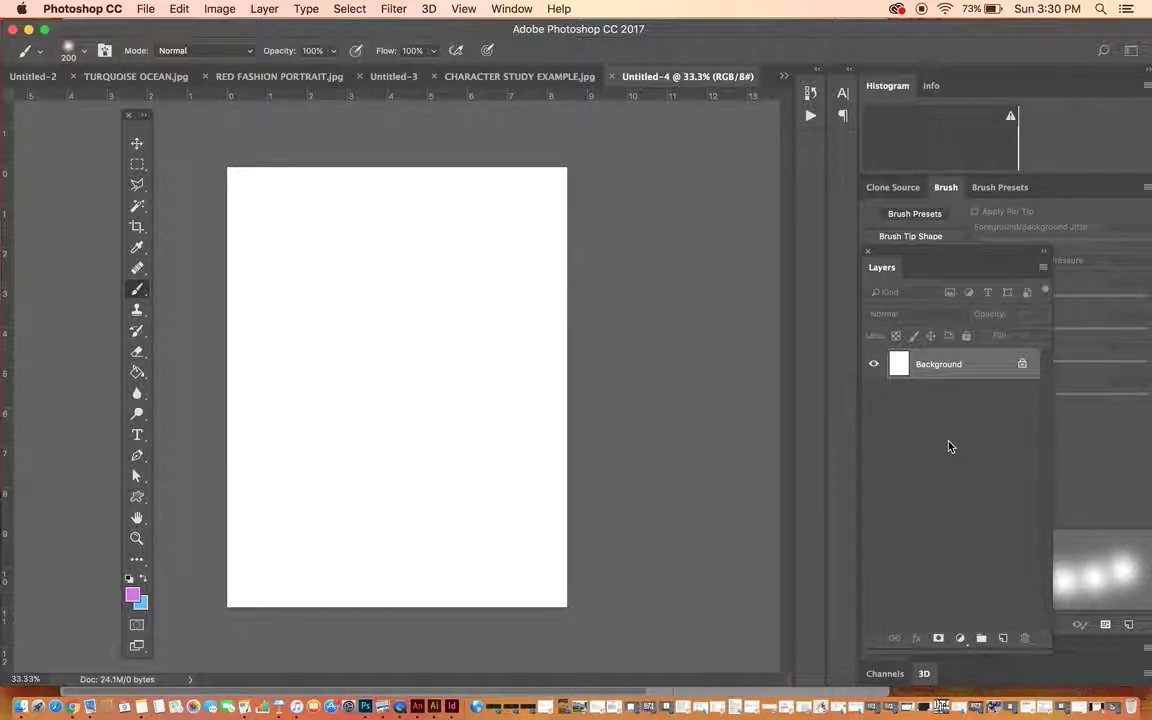
left_click(1002, 639)
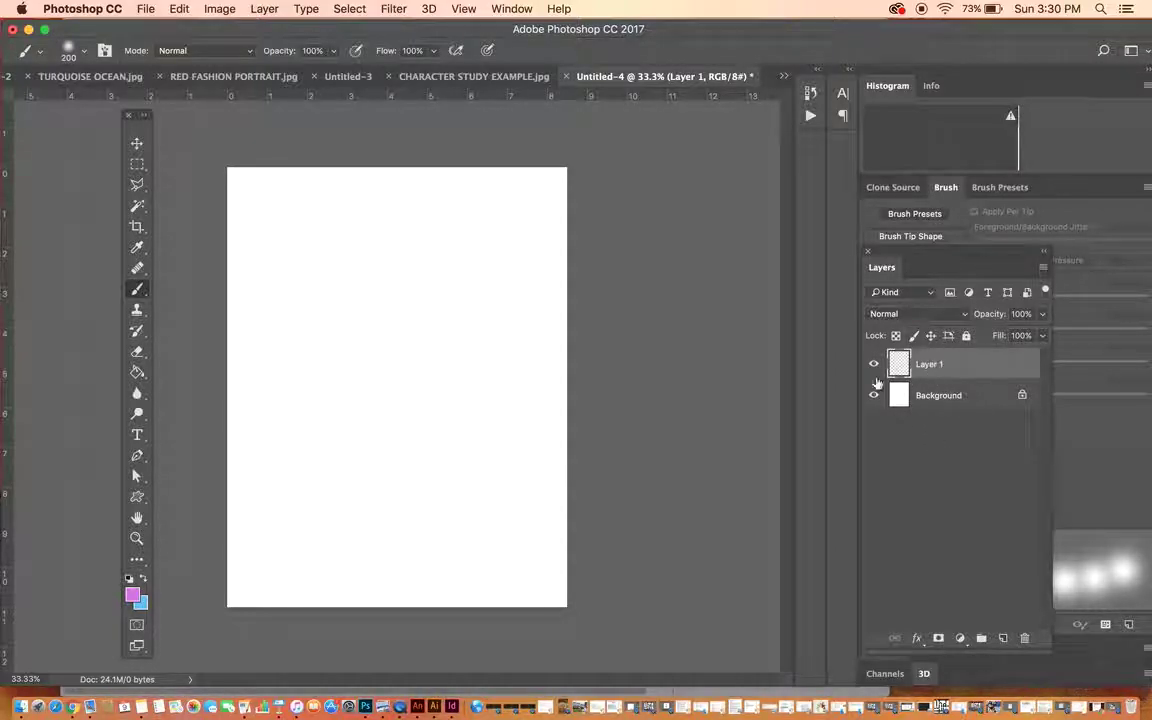
left_click_drag(141, 127, 142, 125)
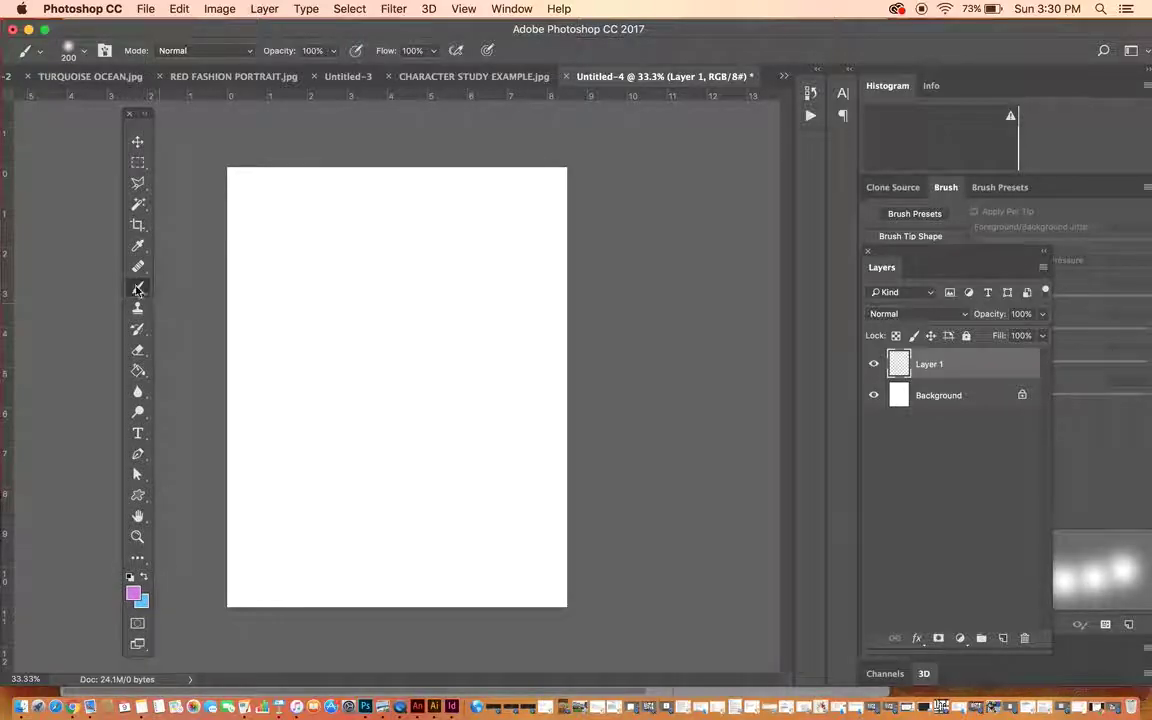
Enlarge and shrink the Brush tool's tip in increments, finishing at 500 px.
left_click_drag(138, 289, 193, 293)
key("bracketright")
key("bracketright")
key("bracketright")
key("bracketright")
key("bracketright")
key("bracketright")
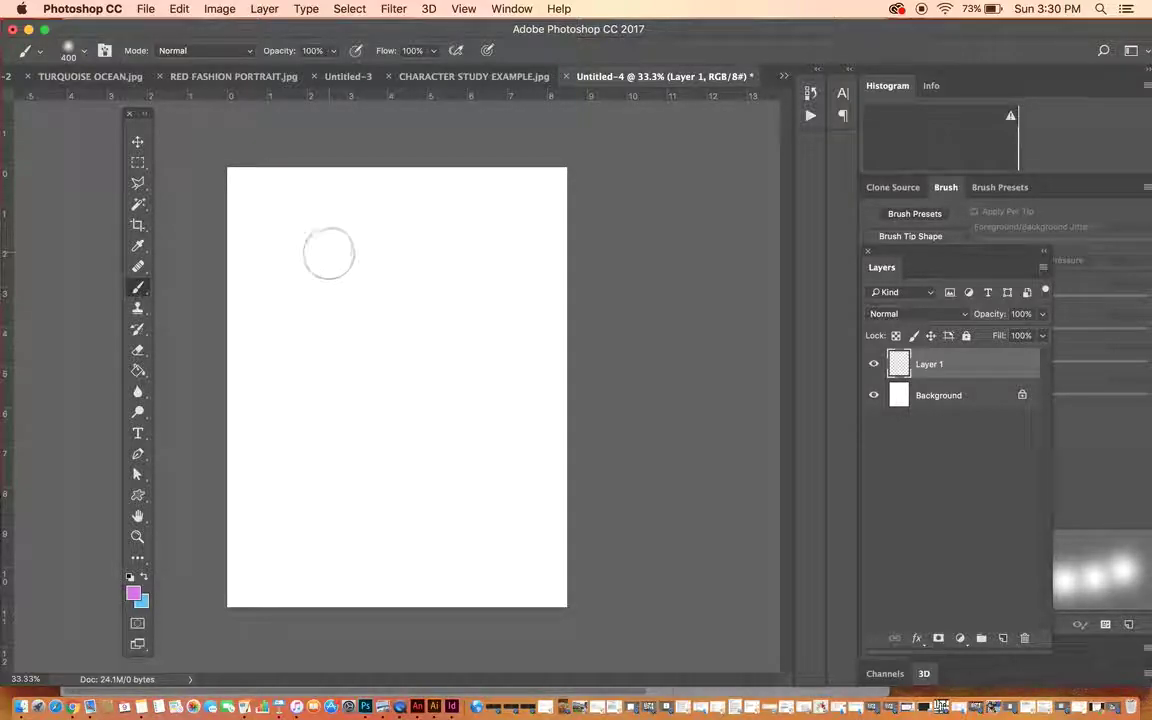
key("bracketleft")
key("bracketleft")
key("bracketleft")
key("bracketleft")
key("bracketright")
key("bracketright")
key("bracketright")
Set the brush size to 185 px and look through the available brush libraries.
left_click(85, 52)
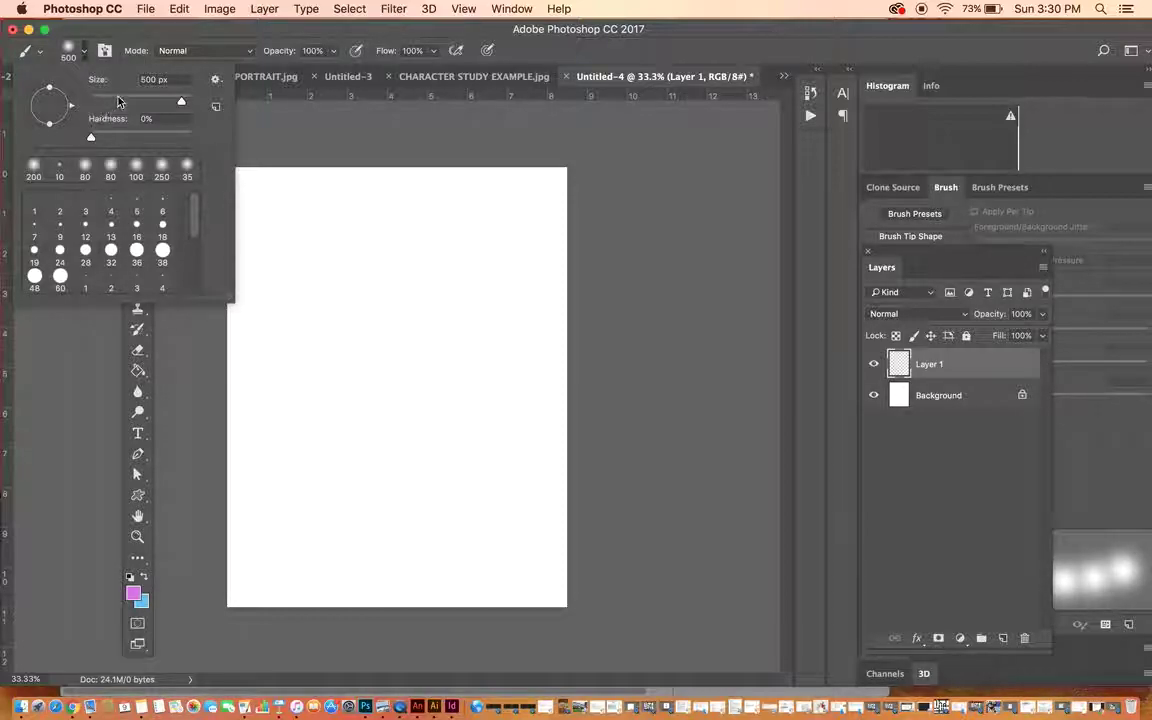
mouse_move(147, 101)
left_mouse_down()
mouse_move(106, 102)
mouse_move(162, 100)
left_mouse_up()
left_click_drag(188, 212, 191, 286)
scroll(181, 198, "up", 5)
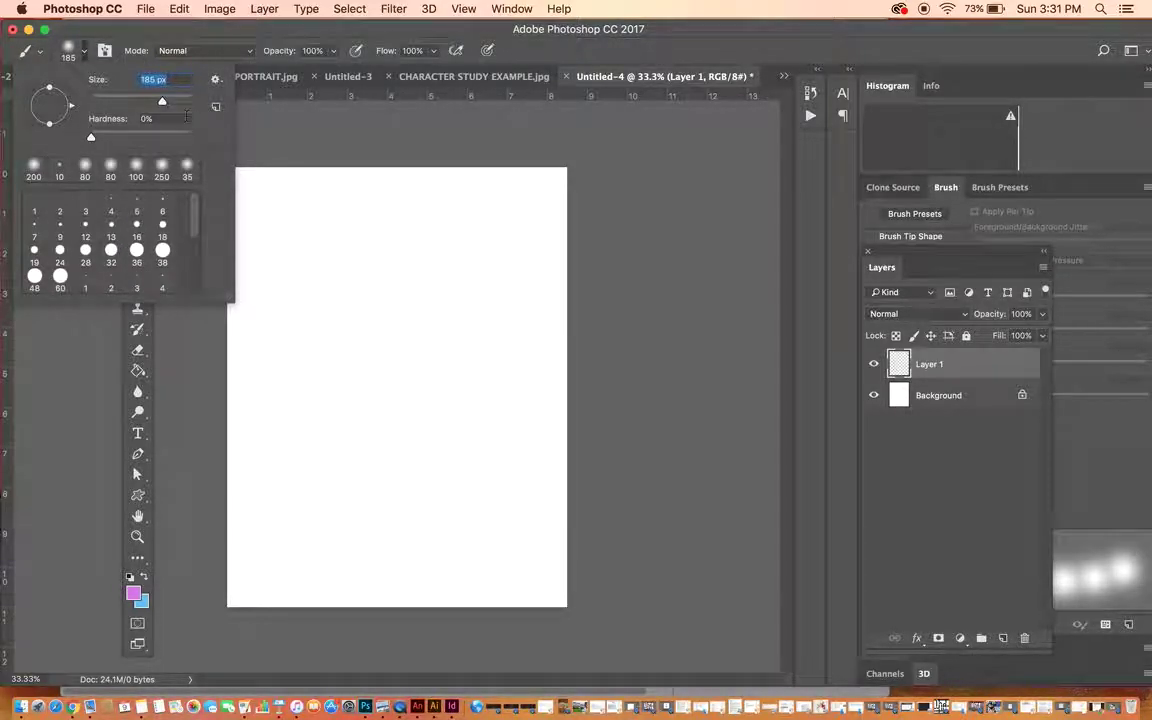
left_click(215, 80)
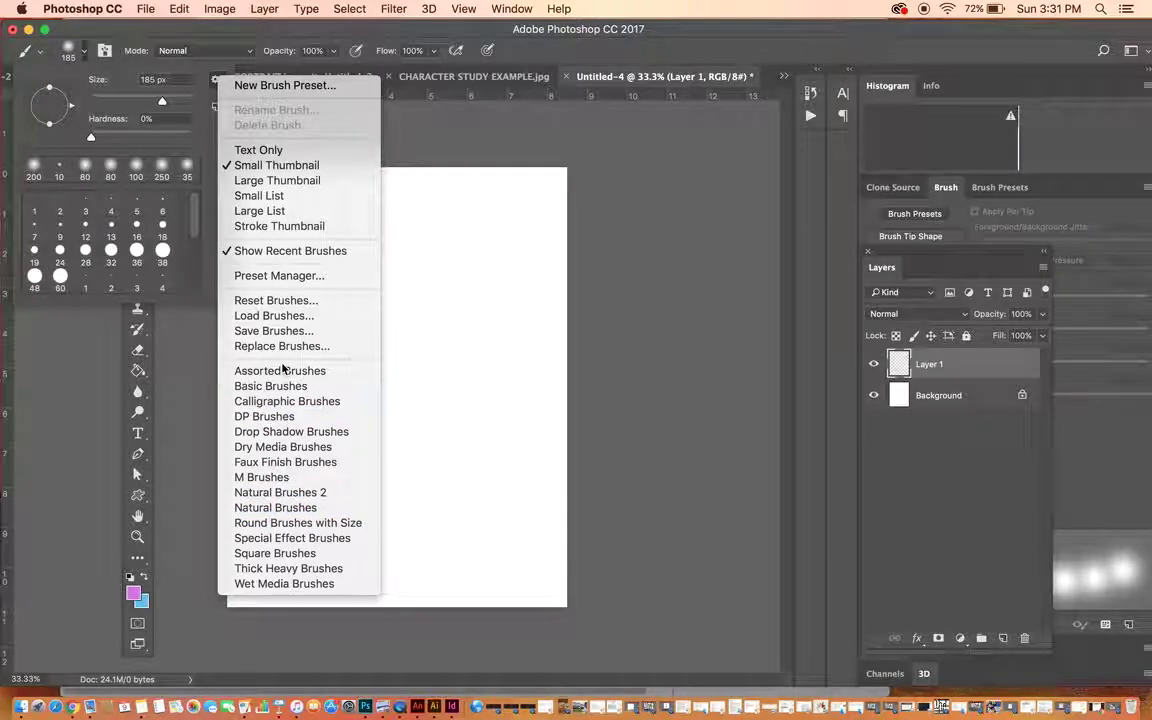
left_click(213, 80)
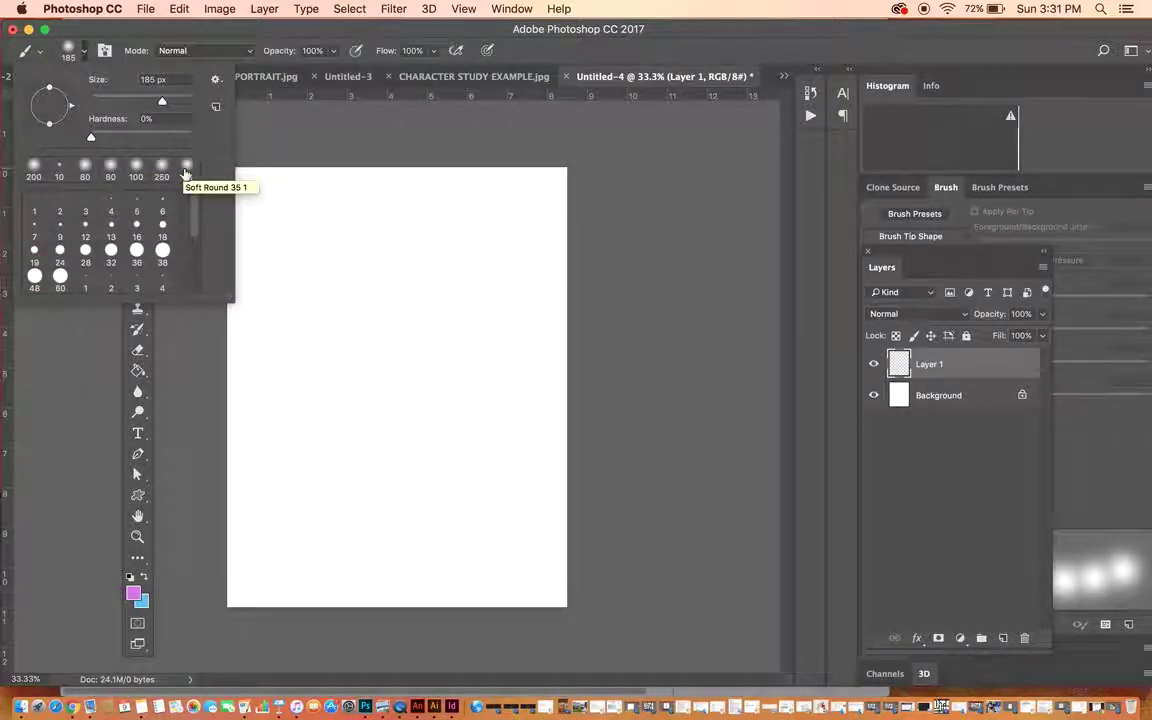
Choose the hard round 38 px brush, enlarge it to 125 px and paint a horizontal purple stroke near the top of the page.
left_click(167, 261)
left_click(285, 226)
key("bracketright")
key("bracketright")
key("bracketright")
key("bracketright")
key("bracketright")
key("bracketright")
key("bracketright")
left_click_drag(270, 222, 488, 216)
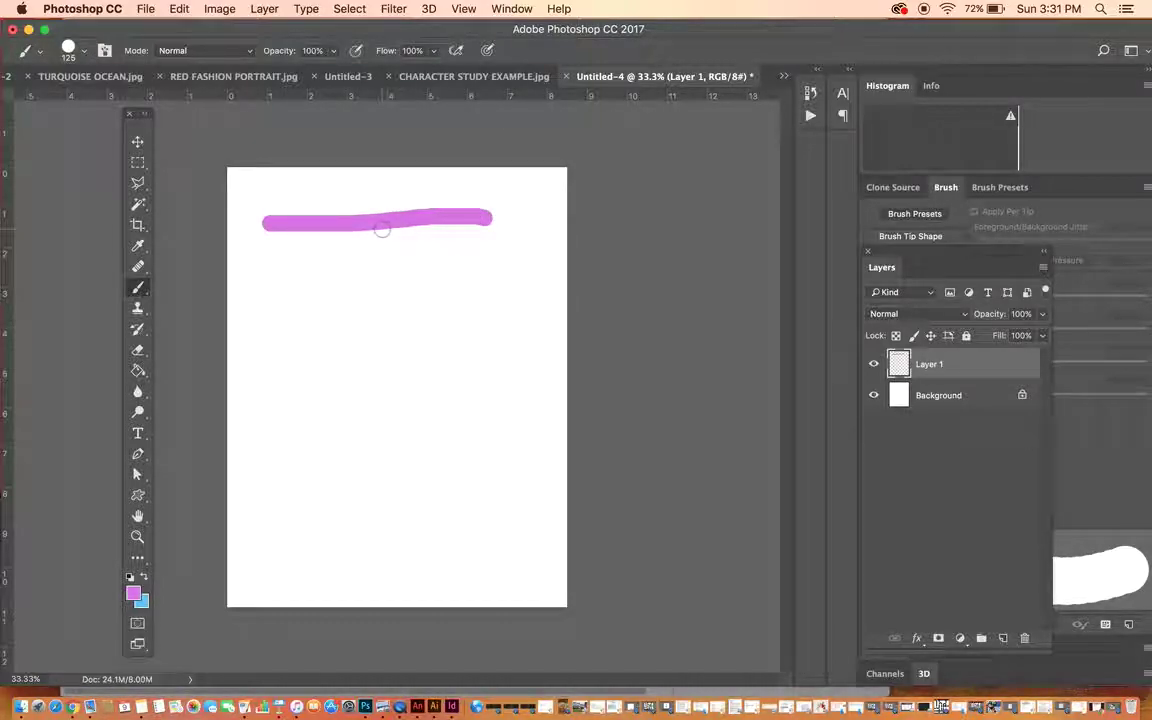
Lower the brush hardness to 34% and paint a shorter horizontal purple stroke below the first one.
left_click(85, 50)
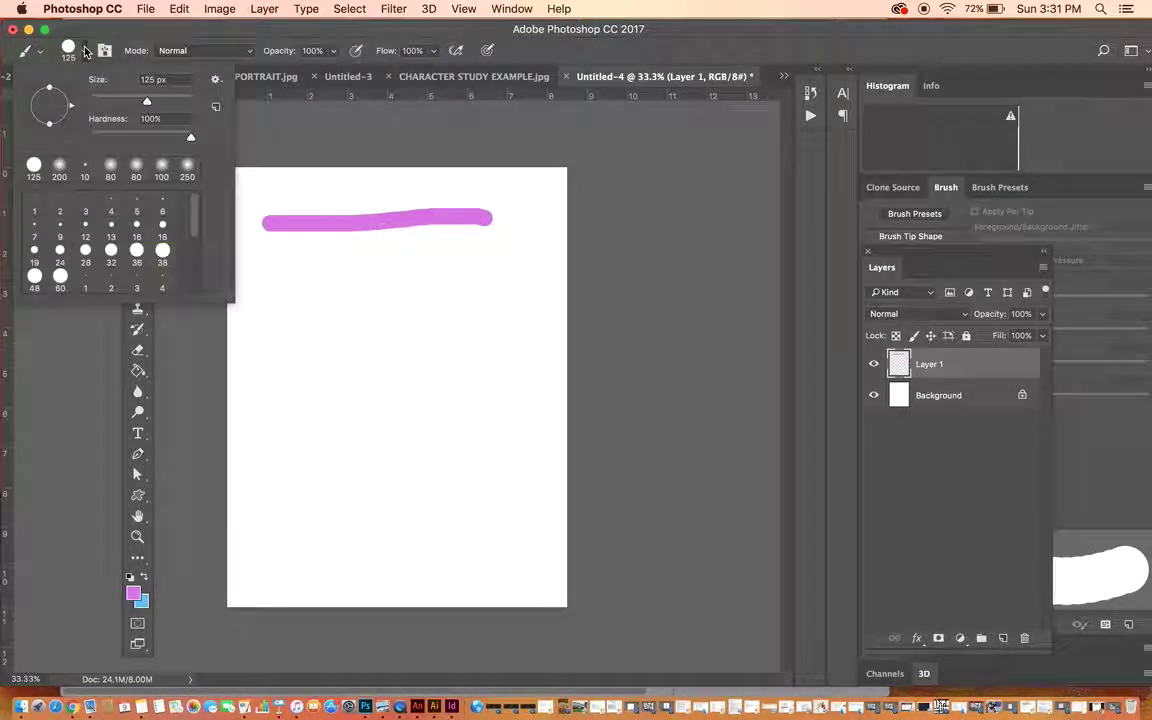
mouse_move(157, 137)
left_mouse_down()
mouse_move(116, 138)
mouse_move(127, 139)
left_mouse_up()
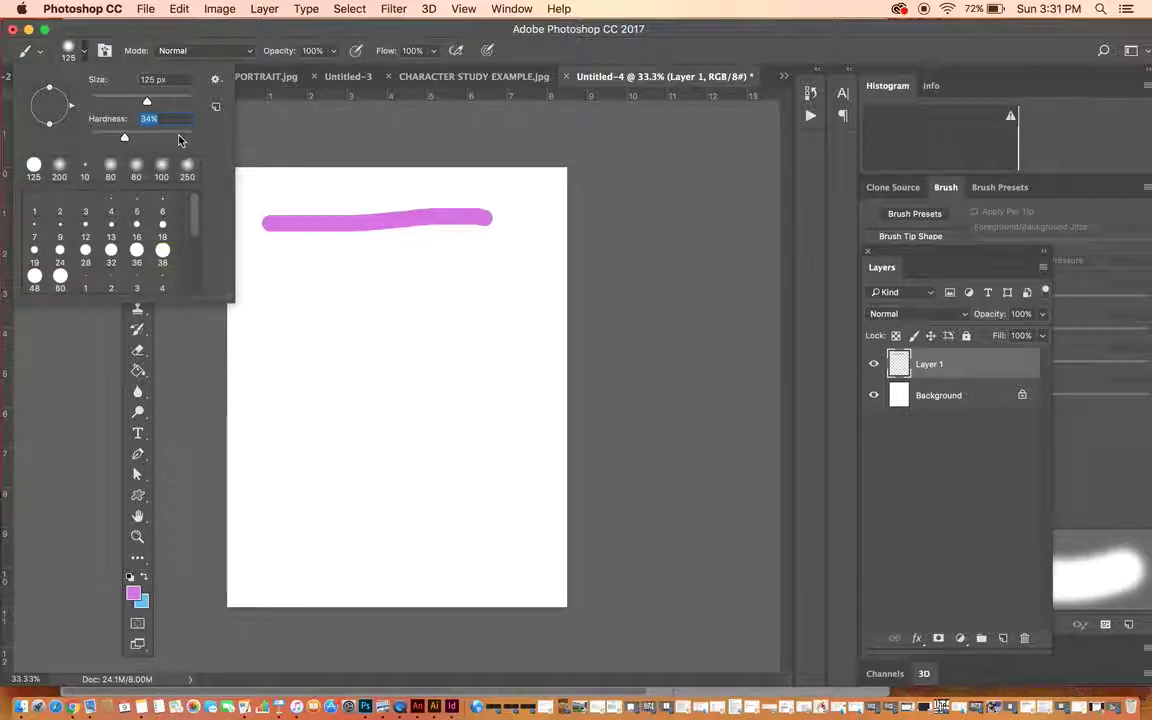
left_click(290, 288)
left_click_drag(279, 285, 432, 279)
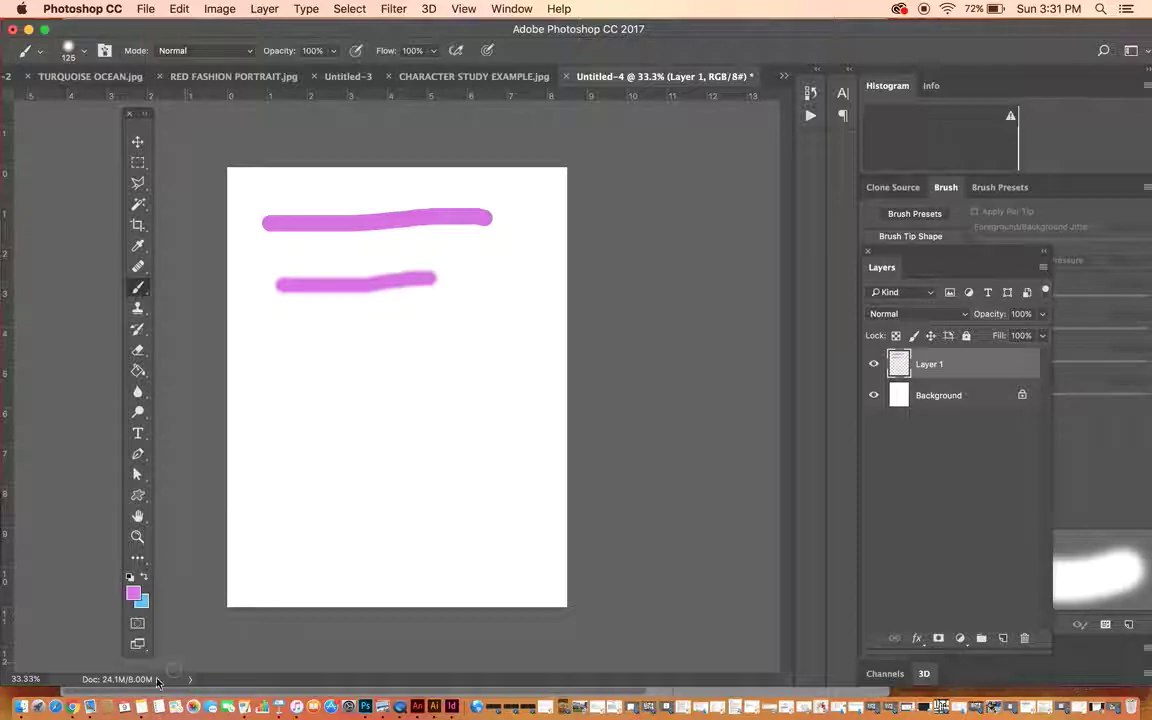
Change the foreground colour to the pink e52e77 and return to the Brush tool.
left_click(134, 594)
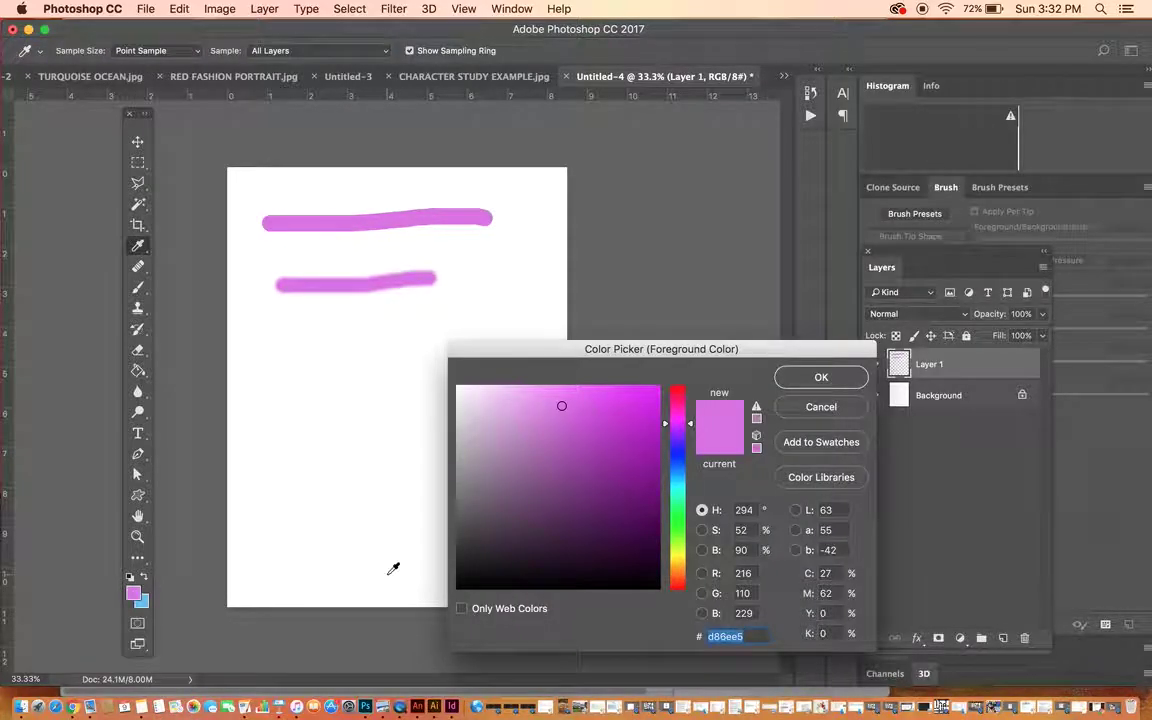
left_click(677, 399)
left_click(619, 406)
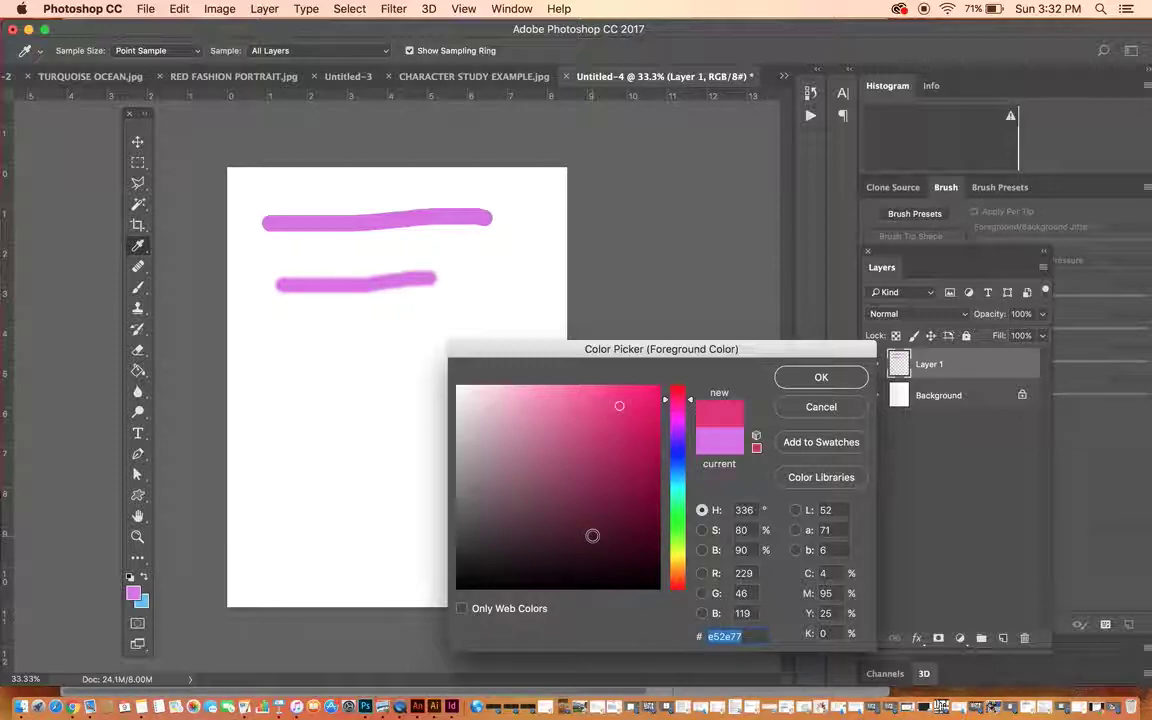
left_click(821, 377)
key("b")
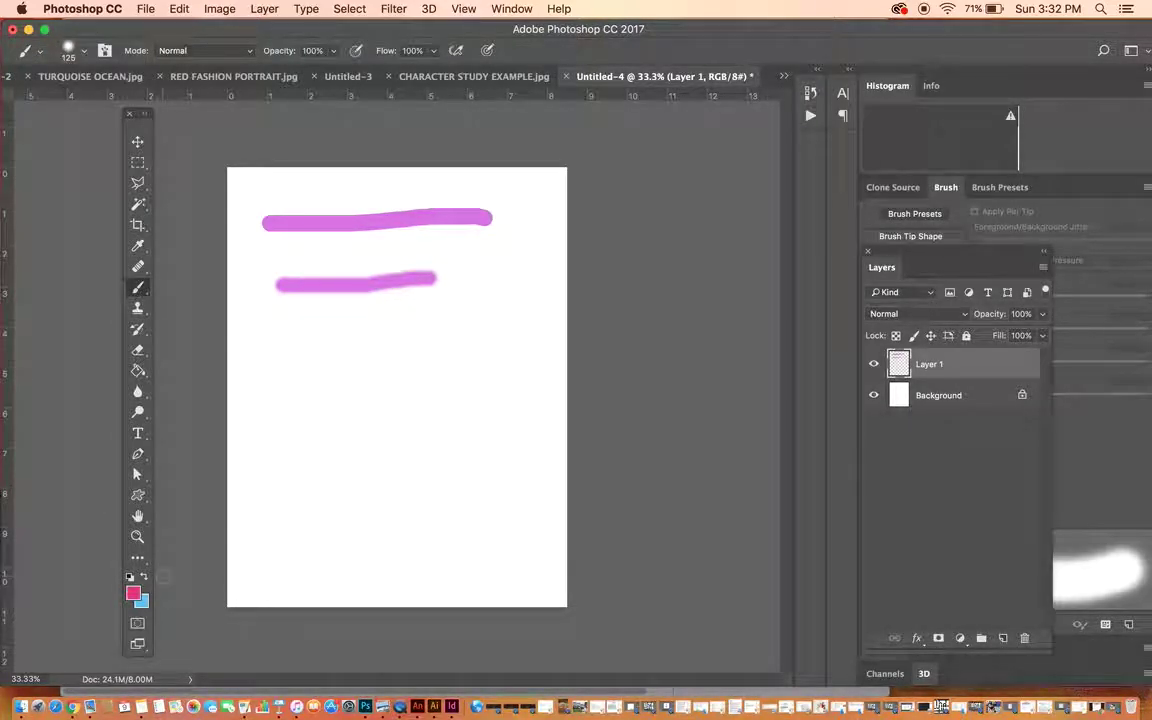
Swap the foreground and background colours, inspect the blue in the Color Picker, and swap them back.
left_click(146, 580)
left_click(133, 593)
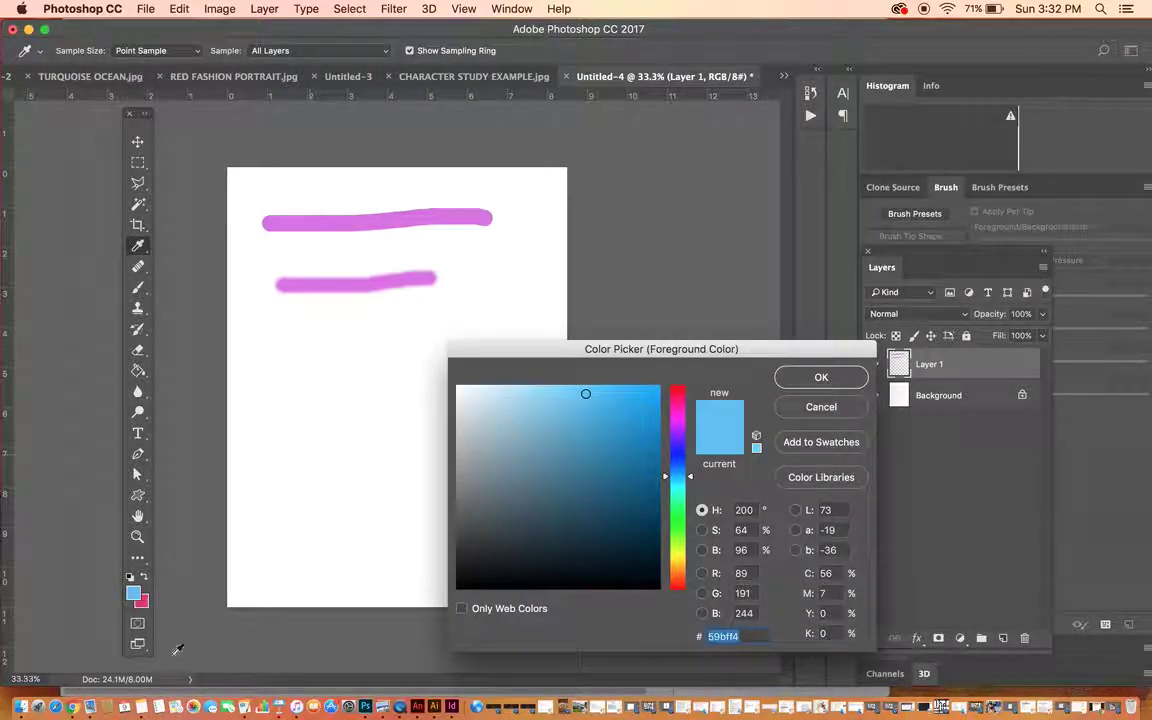
left_click(821, 377)
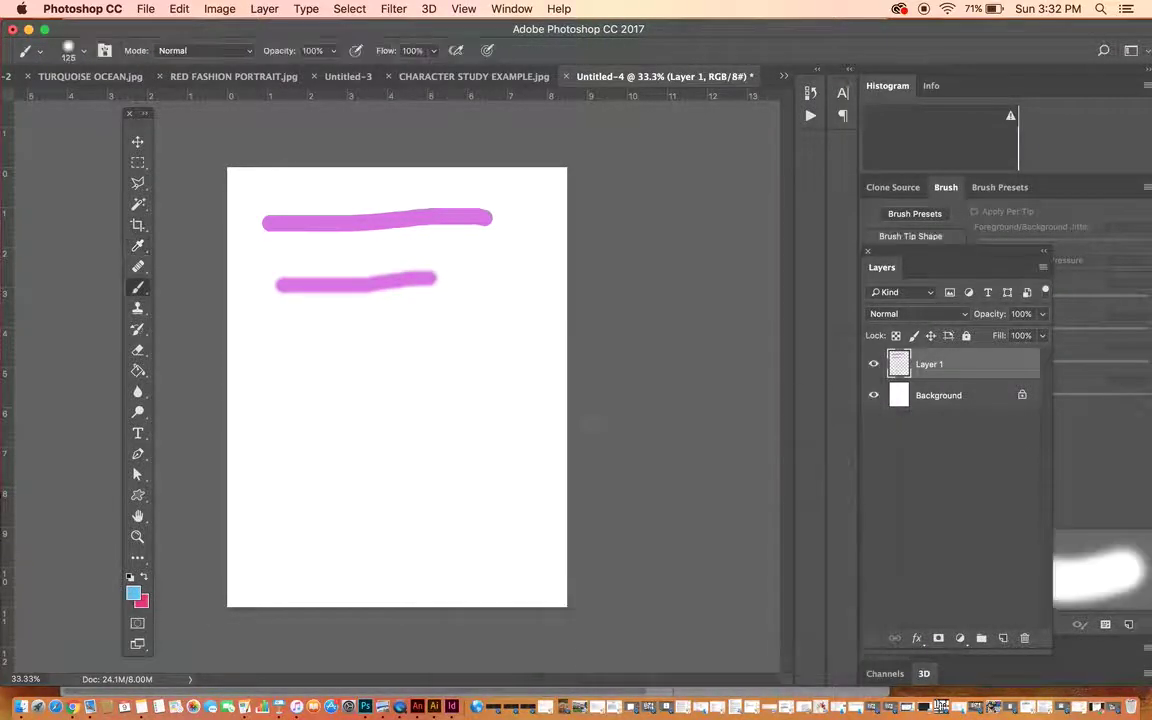
left_click(144, 579)
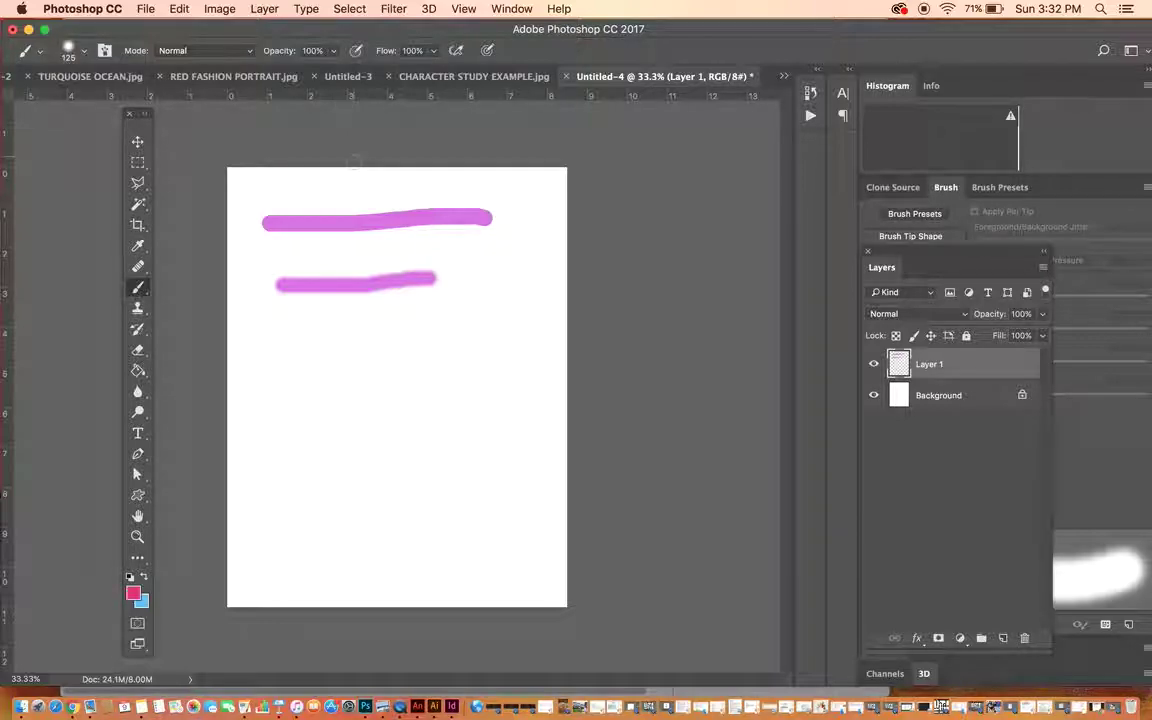
Paint a horizontal pink stroke at 100% opacity below the two purple strokes.
left_click(334, 52)
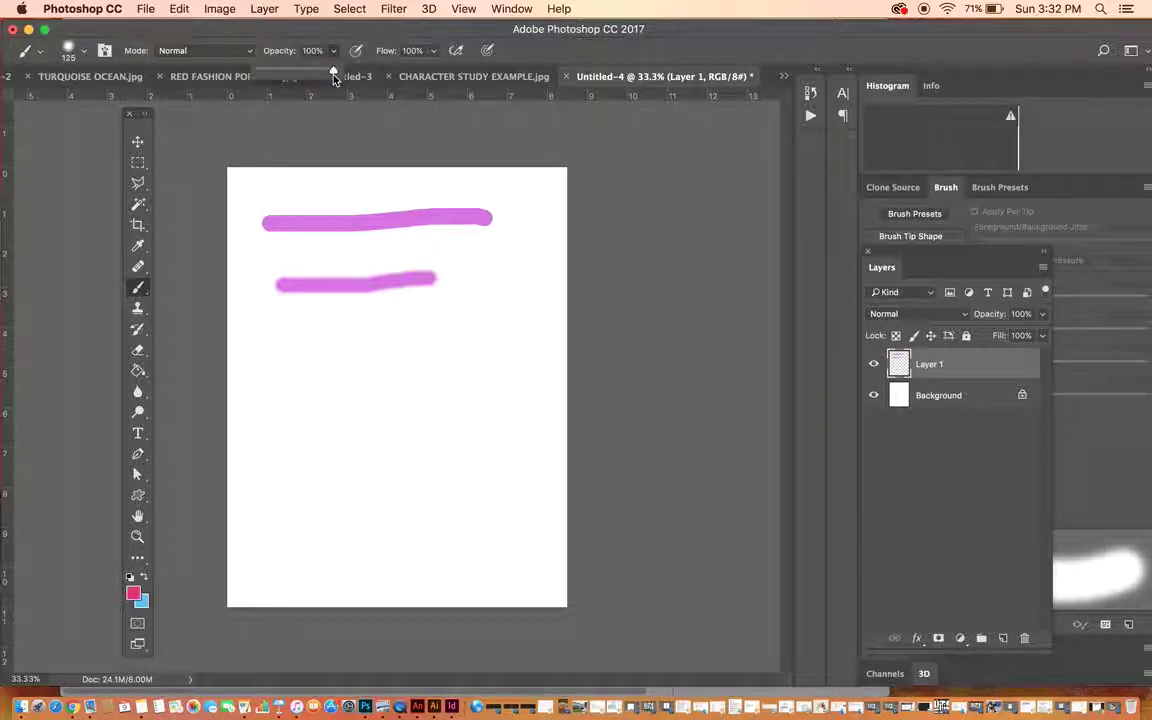
mouse_move(336, 74)
left_mouse_down()
mouse_move(250, 72)
mouse_move(347, 78)
left_mouse_up()
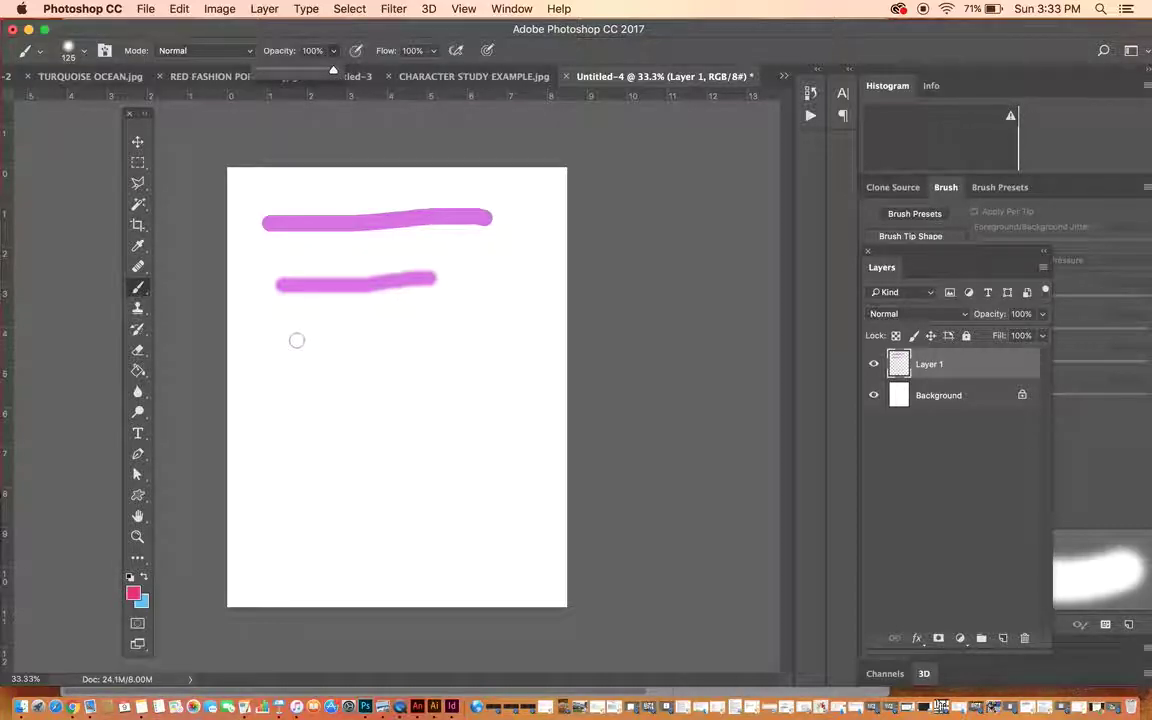
left_click_drag(282, 341, 439, 344)
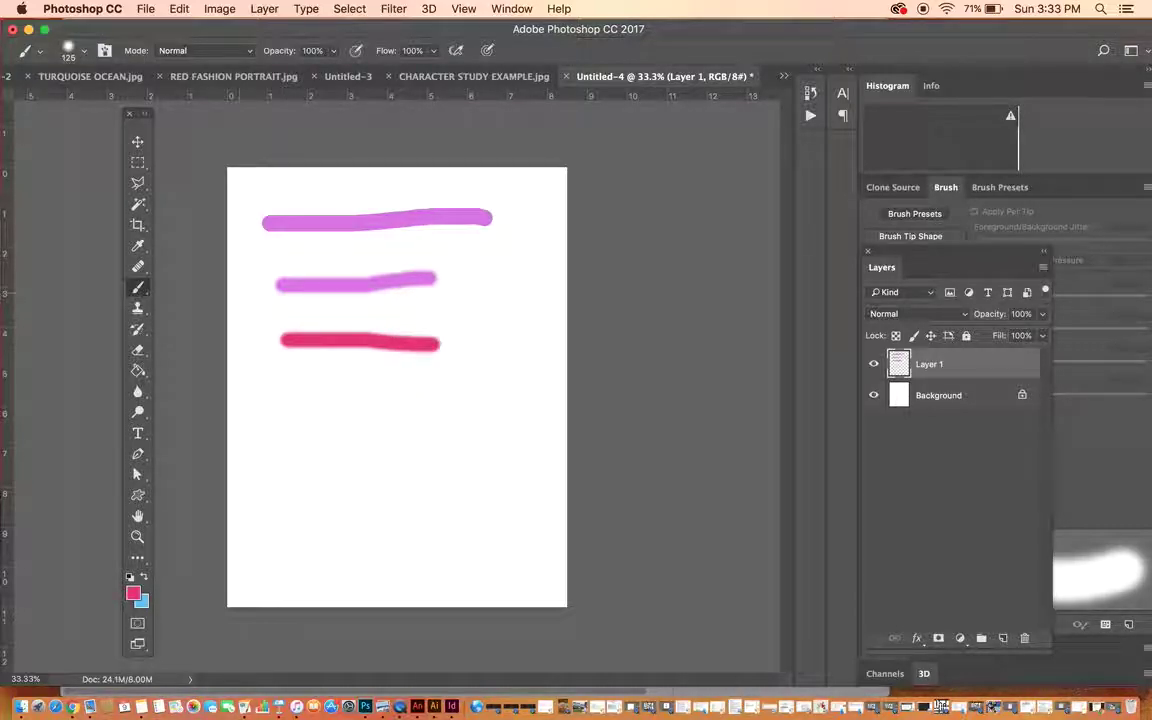
Lower the brush opacity to 48% and paint two overlapping pink strokes below the solid one.
left_click_drag(303, 74, 291, 74)
left_click_drag(280, 375, 418, 374)
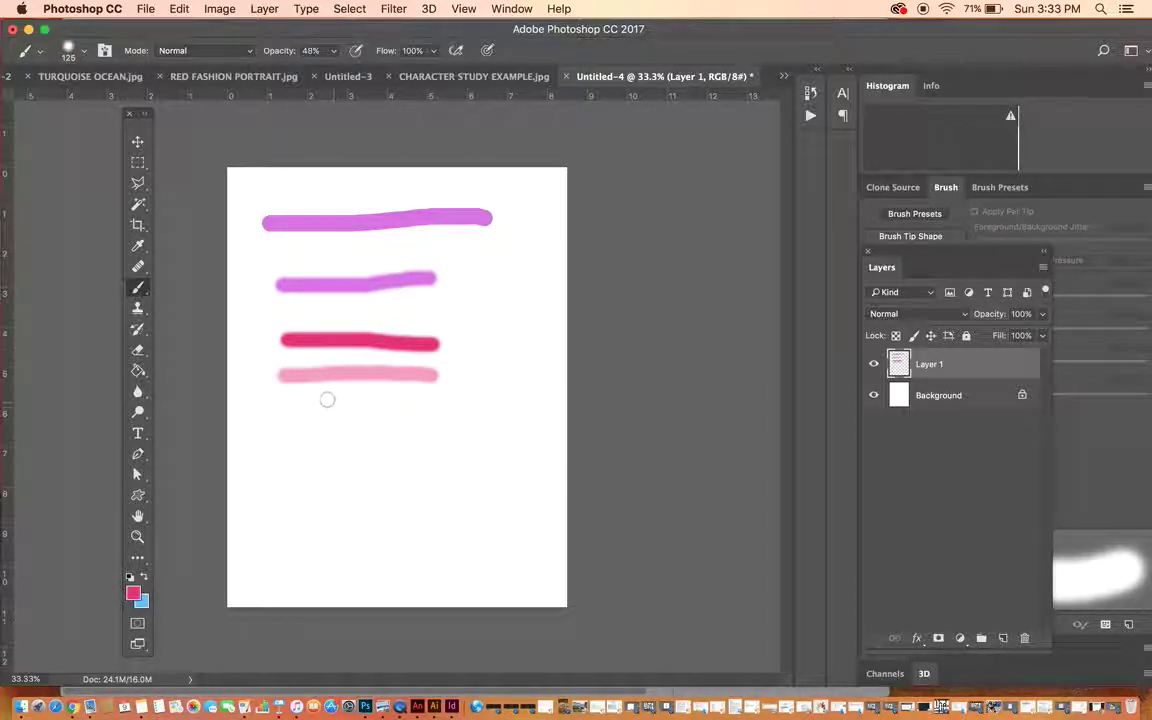
left_click_drag(273, 378, 446, 377)
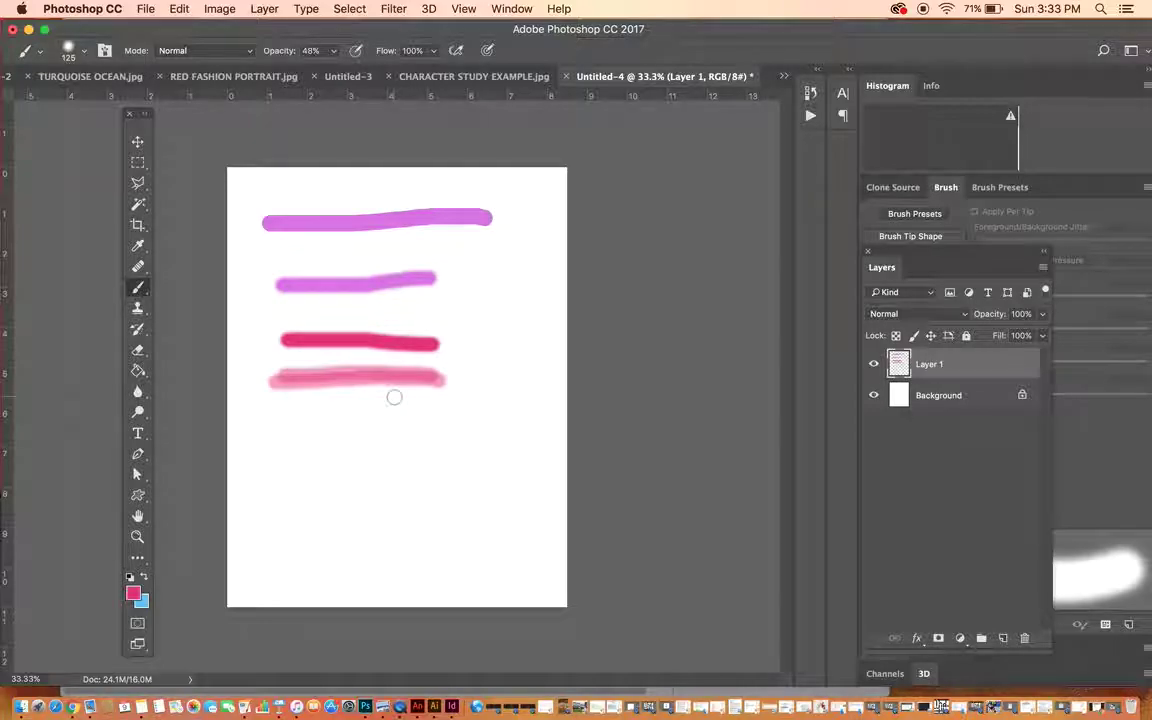
Lower the brush opacity to 12% and layer several overlapping faint pink strokes beneath the 48% strokes.
left_click(333, 53)
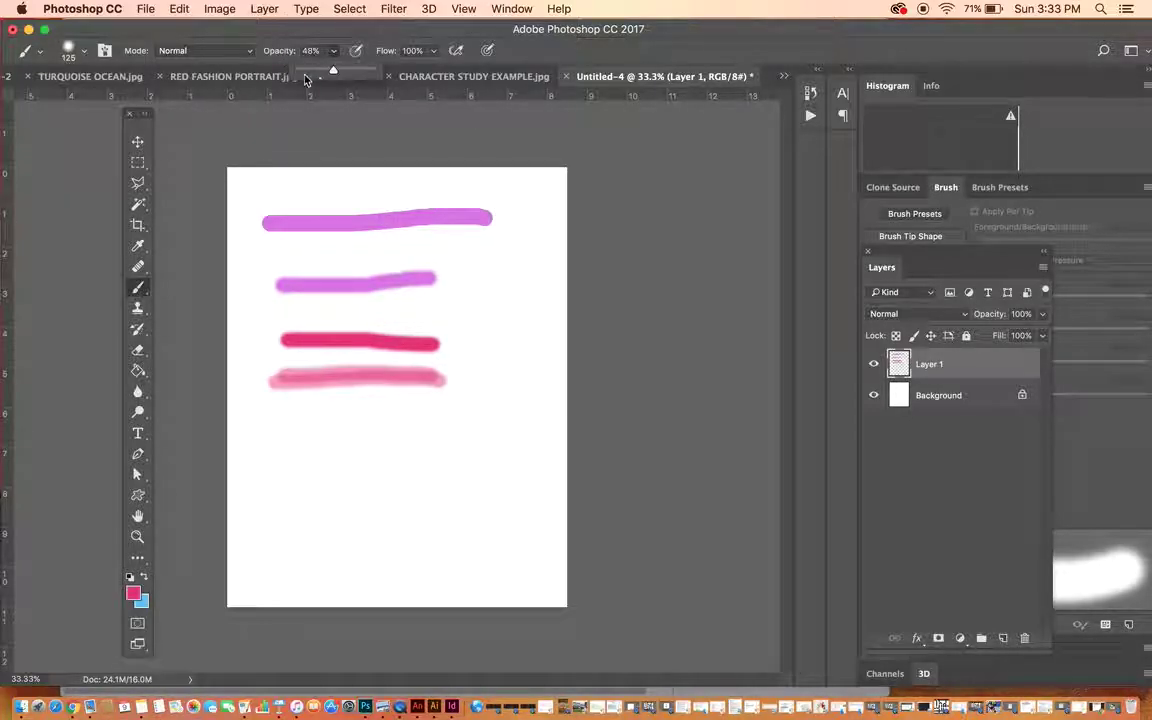
left_click_drag(275, 409, 440, 412)
left_click_drag(258, 412, 442, 413)
mouse_move(285, 414)
left_mouse_down()
mouse_move(386, 419)
mouse_move(296, 418)
mouse_move(327, 414)
mouse_move(379, 433)
left_mouse_up()
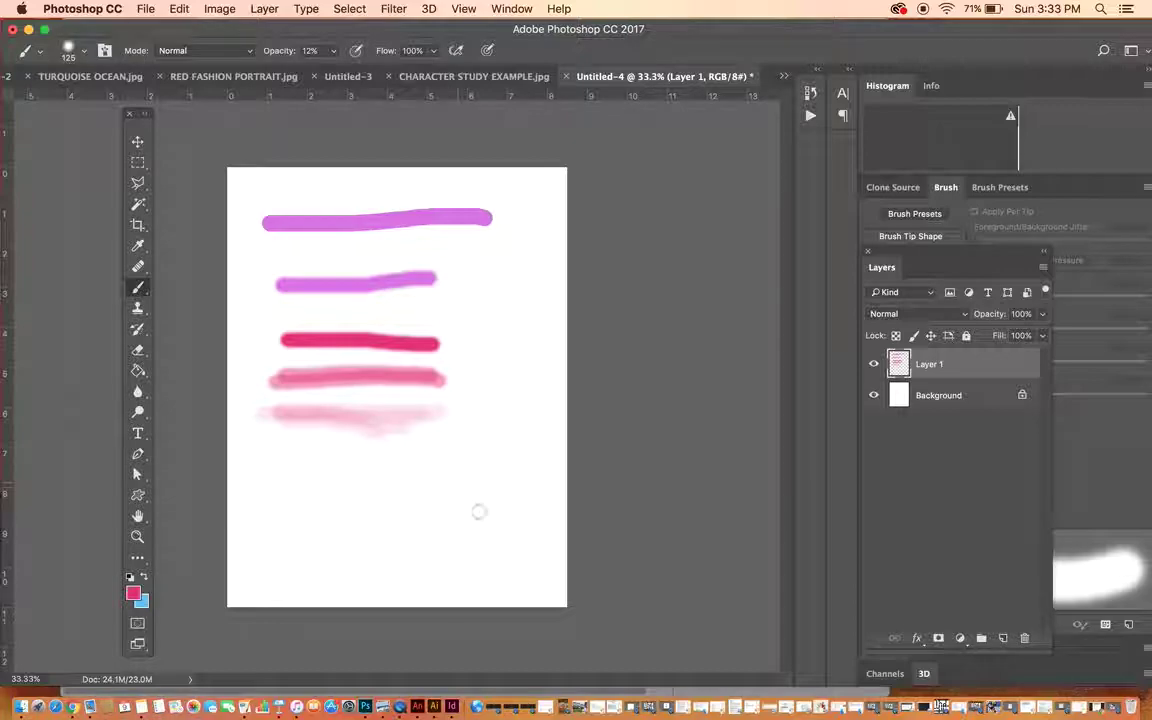
Restore the brush opacity to 100% and paint a solid pink stroke in the lower part of the page.
left_click(335, 51)
left_click_drag(343, 76, 411, 77)
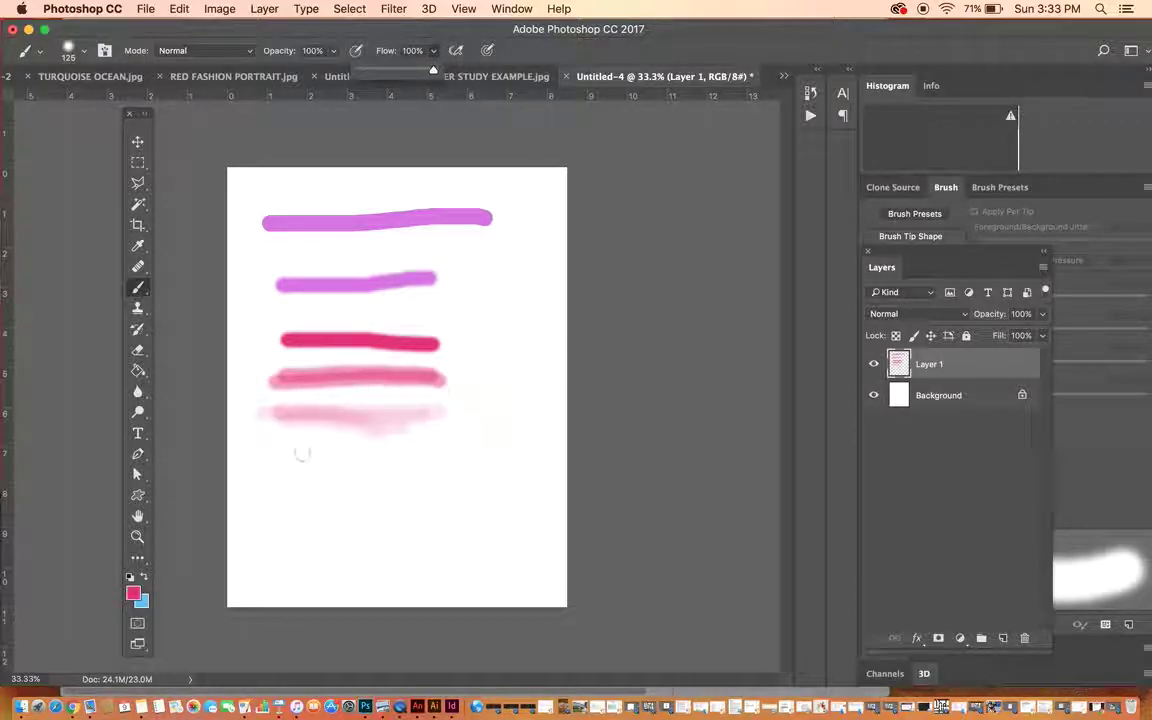
left_click_drag(266, 485, 455, 491)
Below the lowest solid stroke, paint one pink stroke at 46% flow and two overlapping strokes at 8% flow.
left_click(433, 50)
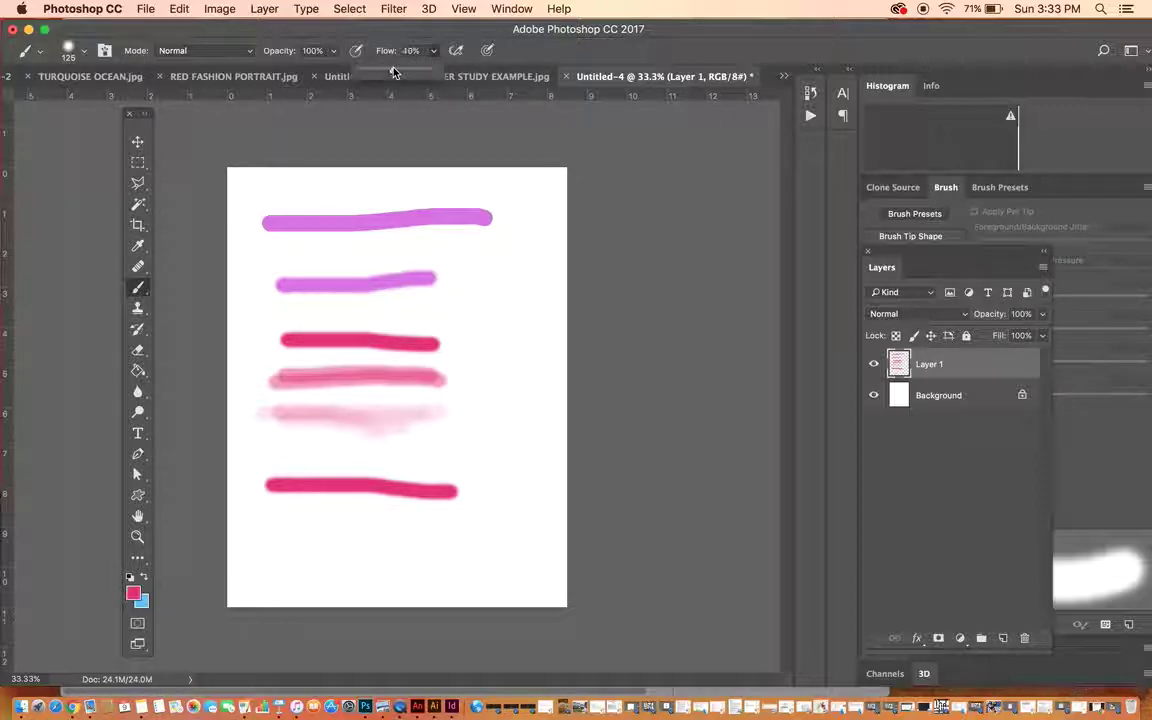
left_click_drag(260, 510, 421, 513)
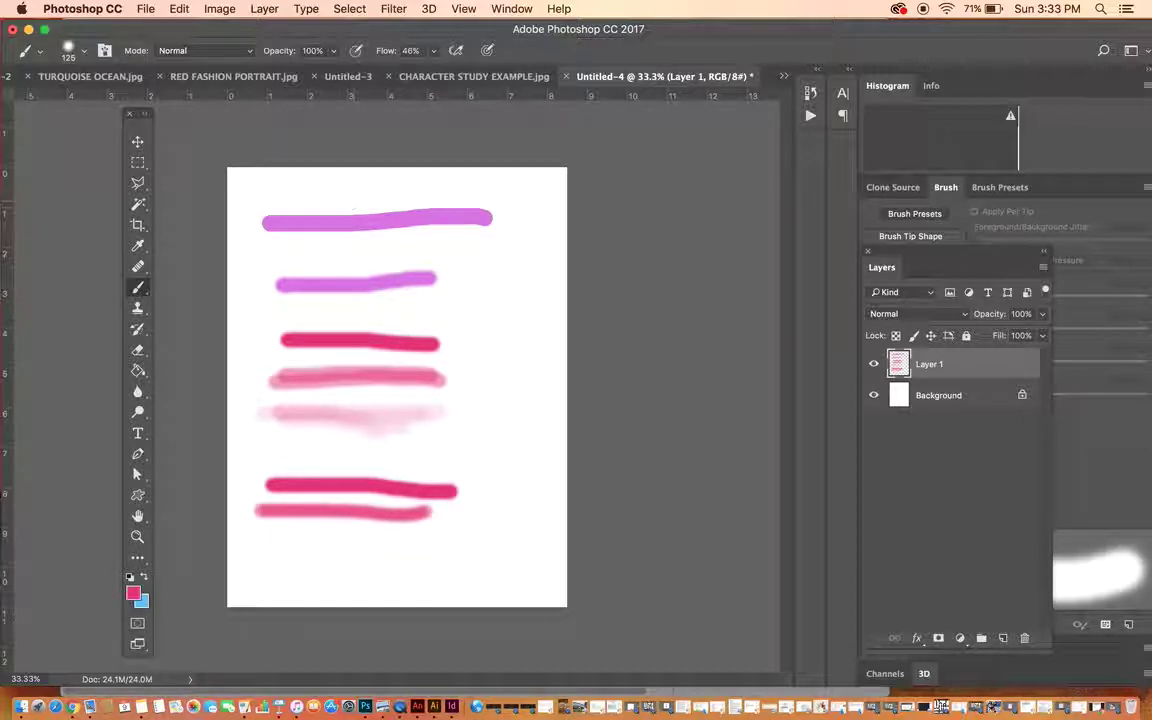
left_click(433, 51)
left_click_drag(260, 535, 433, 543)
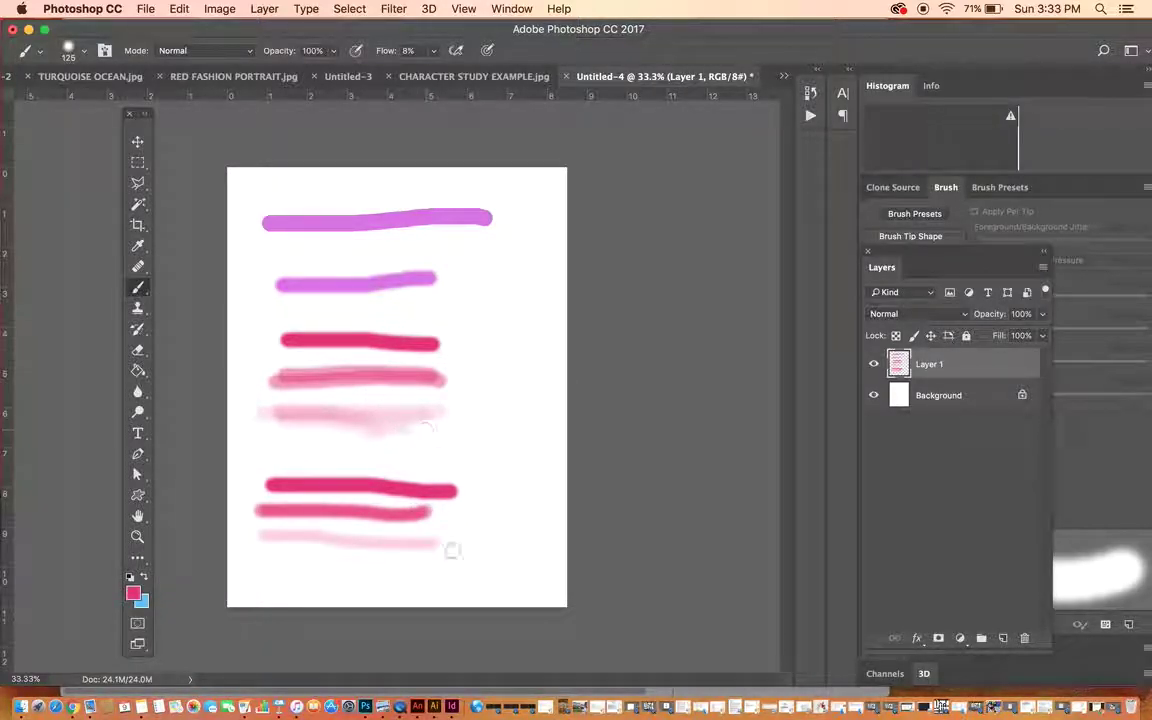
left_click_drag(265, 543, 437, 548)
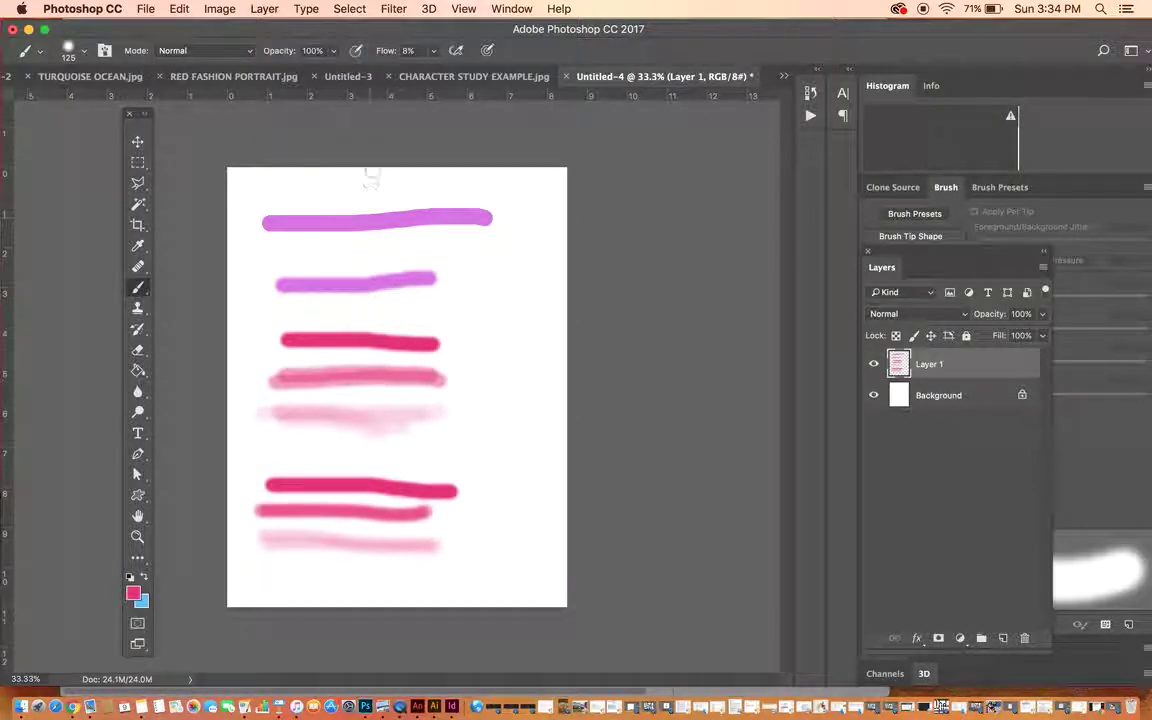
Restore the brush flow to 100% and paint a straight horizontal stroke between the pink groups and a straight vertical stroke beside them.
left_click(433, 50)
left_click_drag(467, 68, 507, 84)
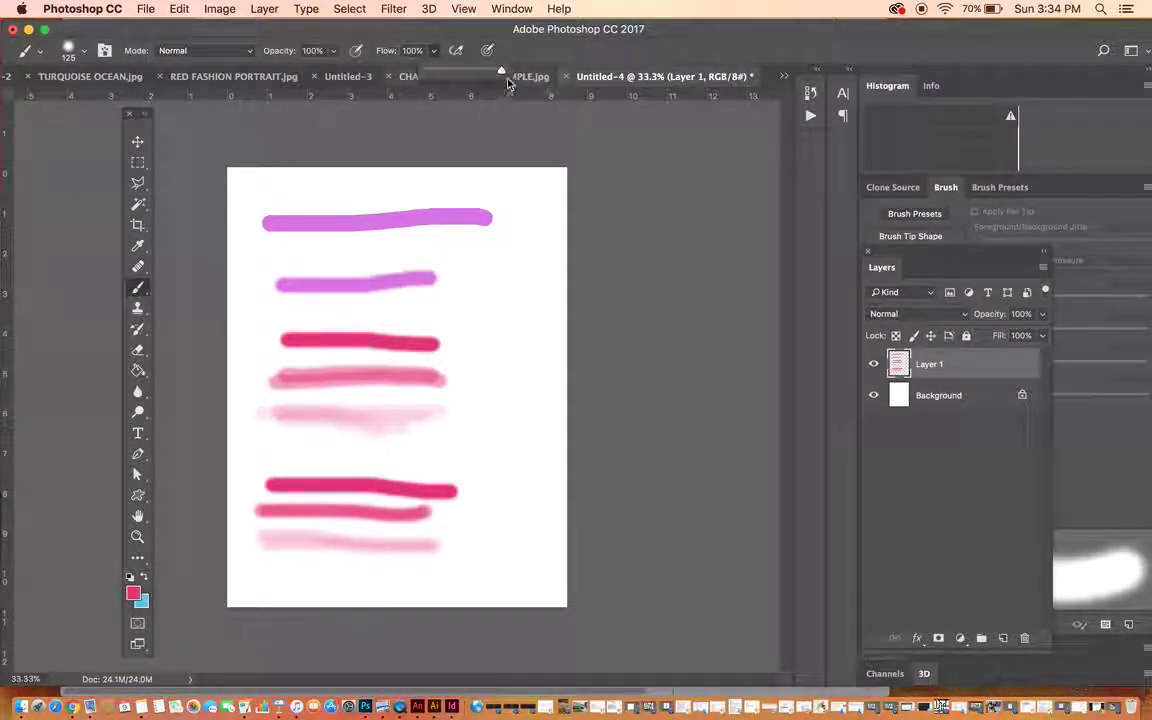
left_click(375, 14)
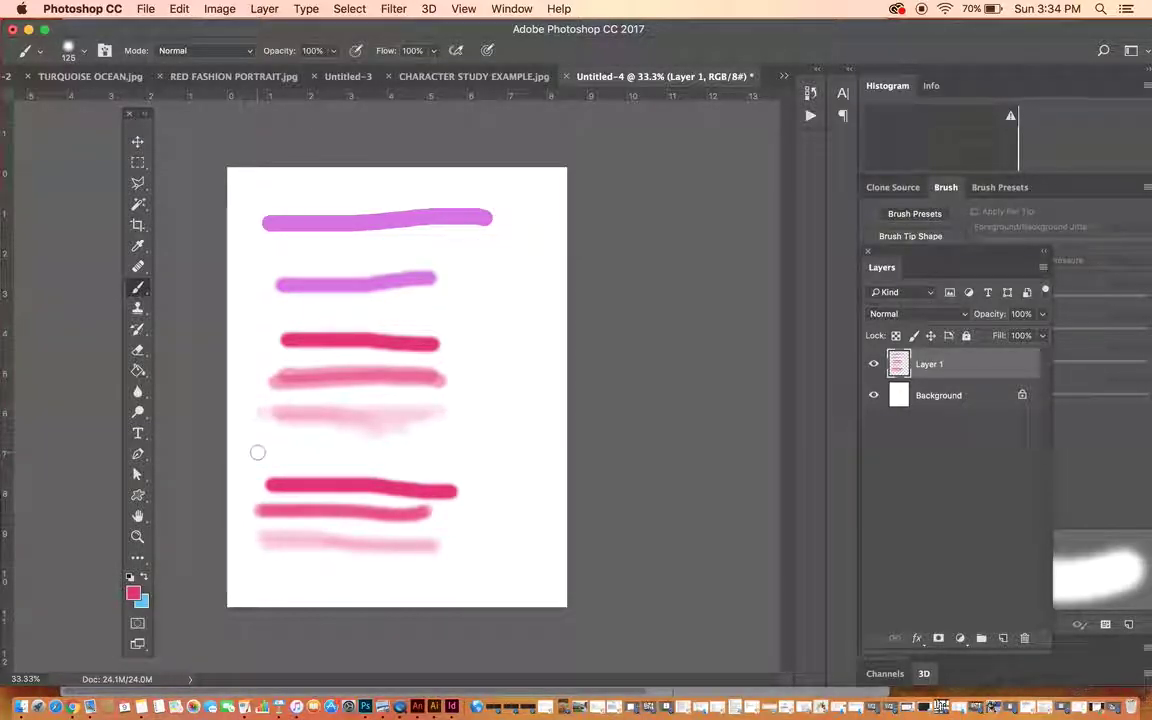
left_click_drag(256, 452, 488, 453)
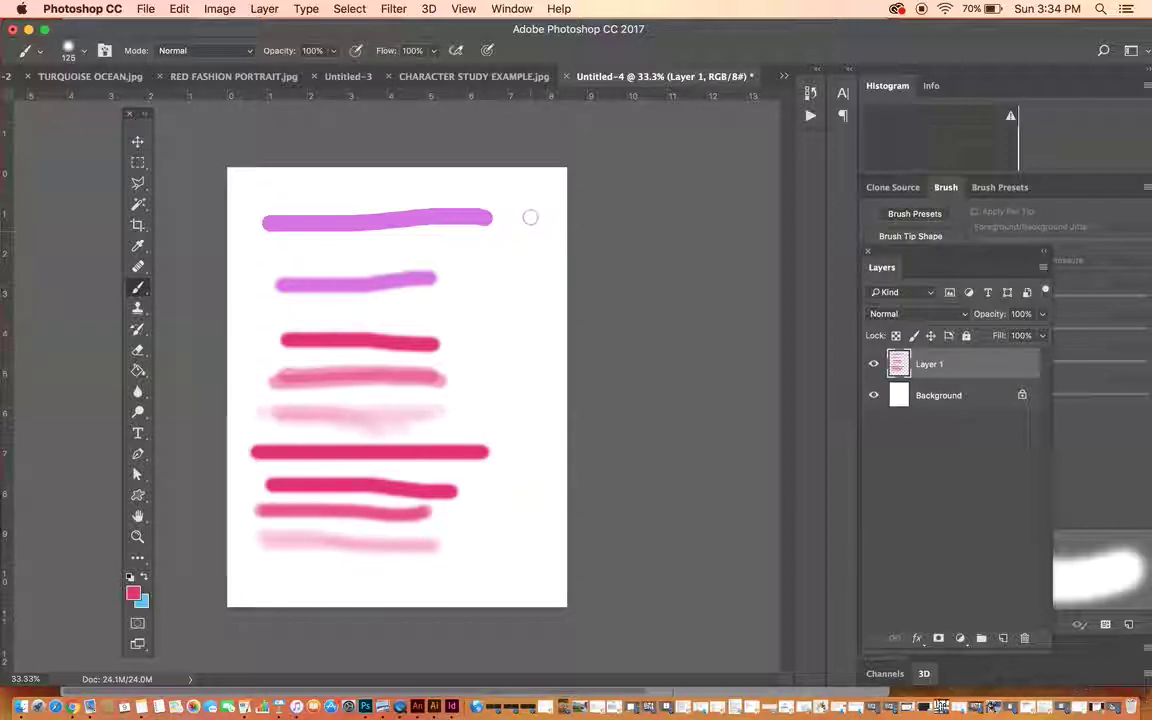
left_click_drag(528, 192, 527, 474)
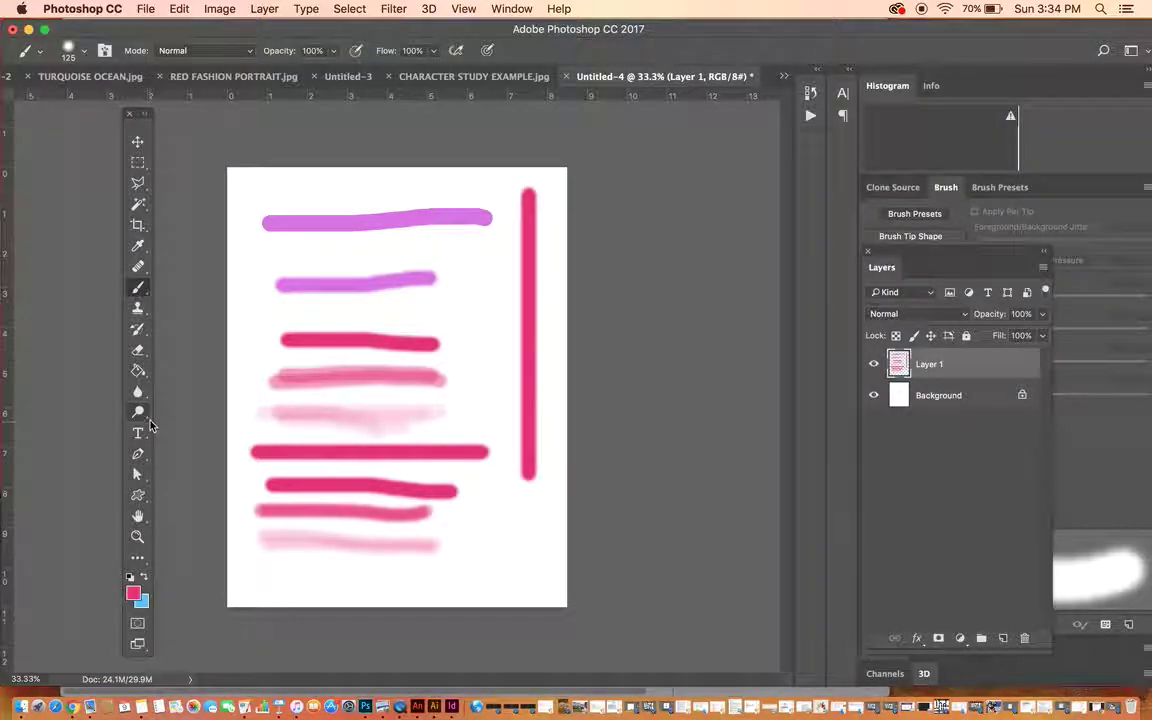
Enlarge the Eraser to 250 px, erase a diagonal gap through the topmost purple stroke, and check the eraser's tip options.
left_click(138, 351)
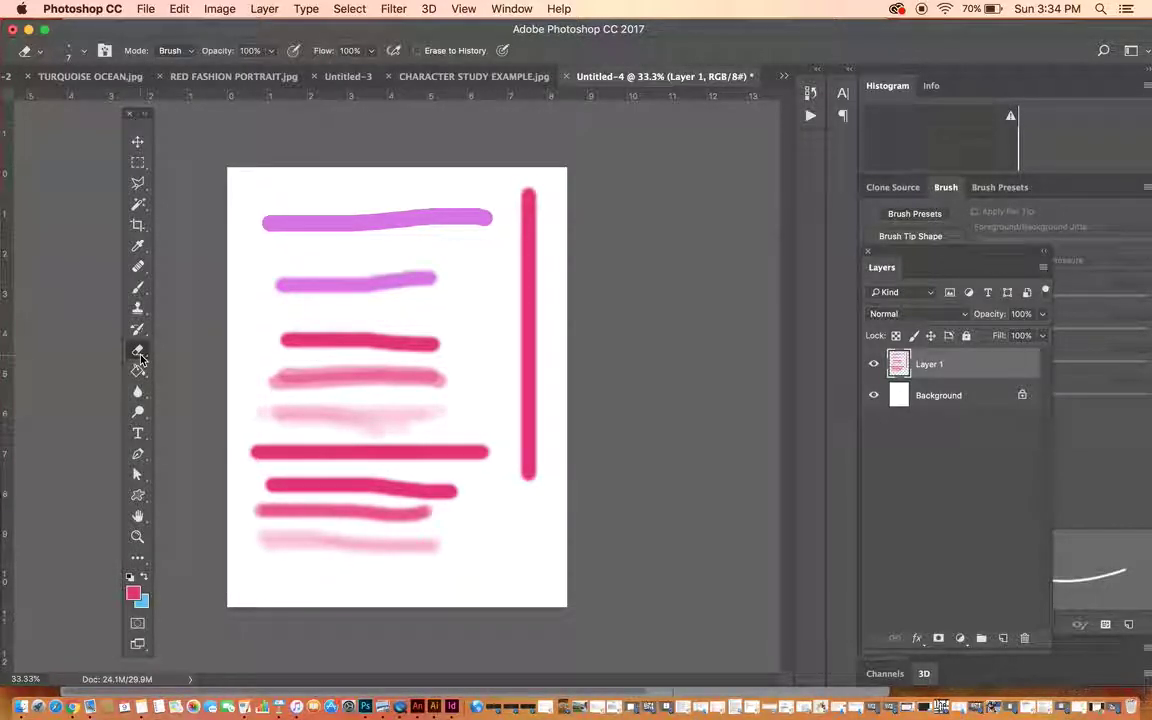
key("bracketright")
key("bracketright")
key("bracketright")
key("bracketright")
key("bracketright")
key("bracketright")
key("bracketright")
key("bracketright")
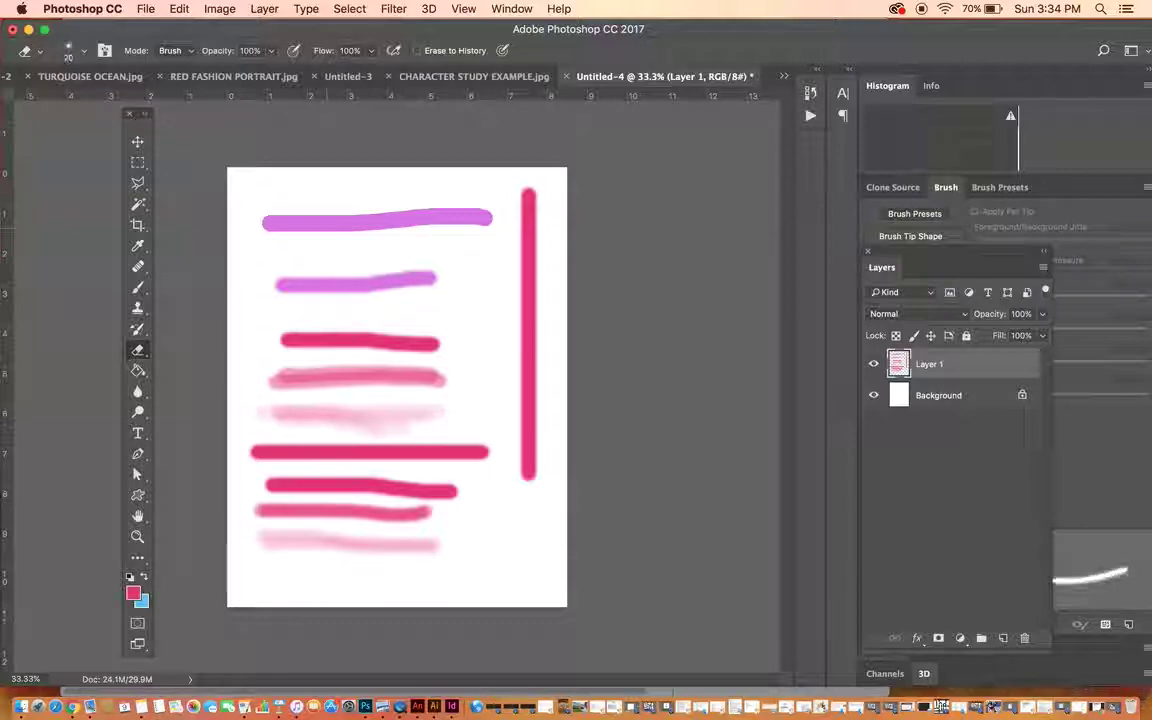
key("bracketright")
key("bracketright")
key("bracketright")
key("bracketright")
key("bracketright")
key("bracketright")
key("bracketright")
key("bracketright")
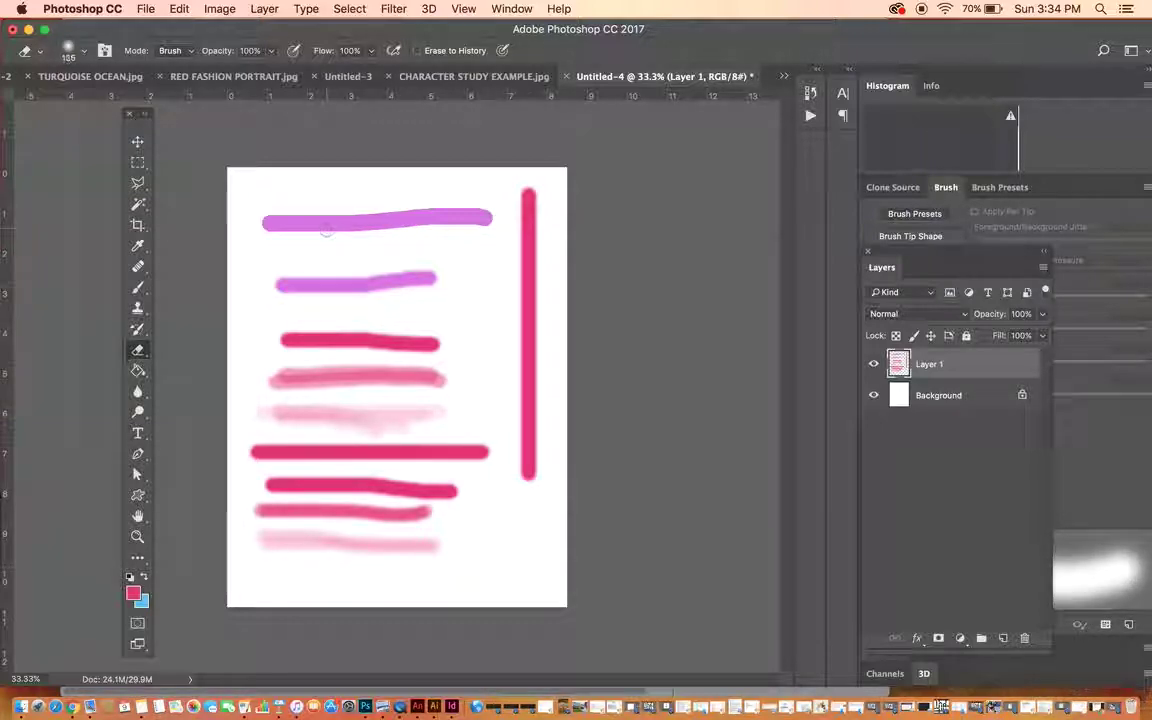
left_click_drag(327, 200, 404, 249)
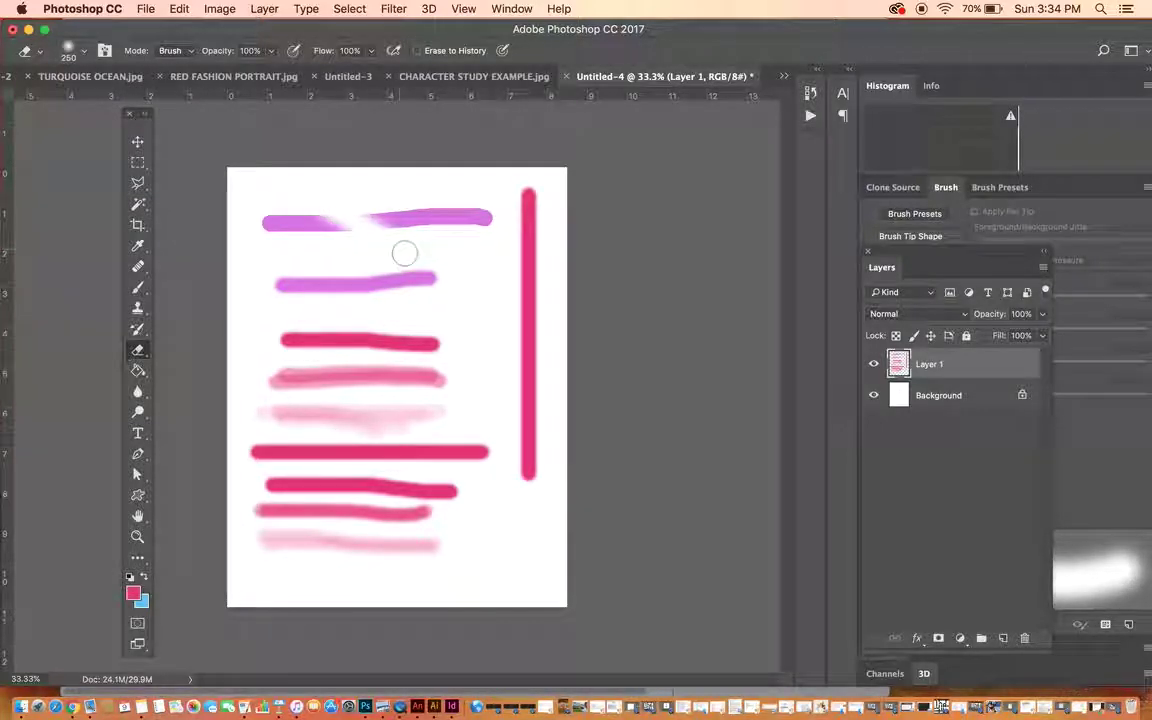
left_click(85, 52)
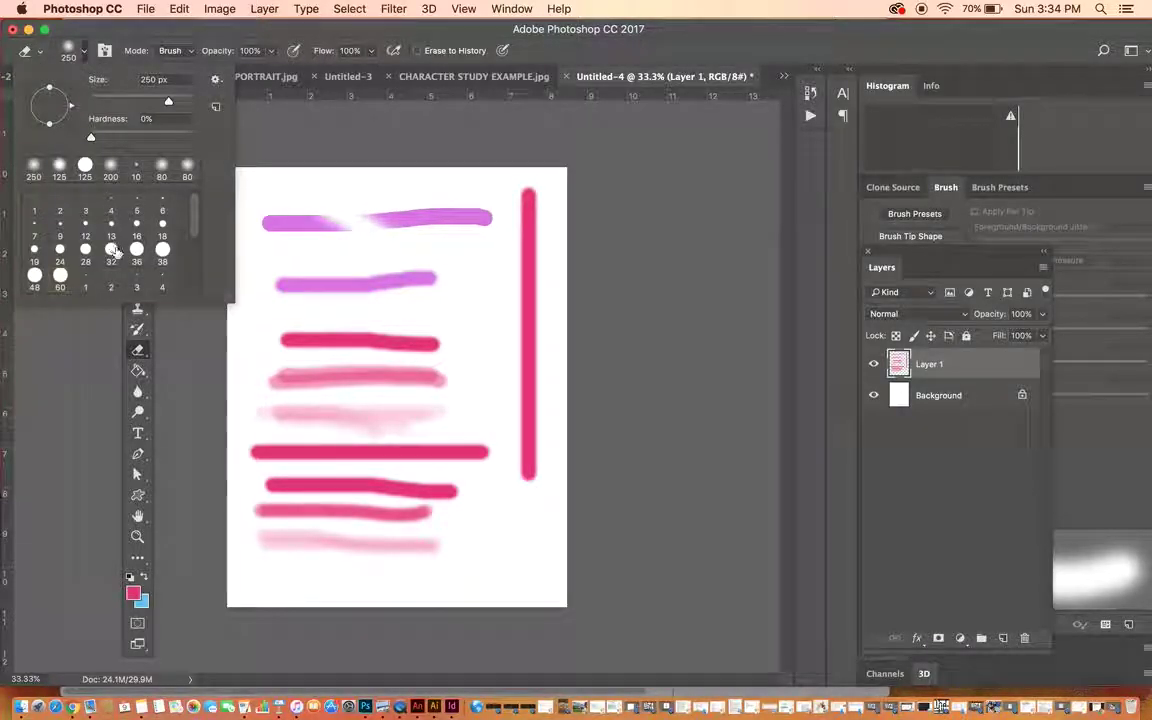
left_click(86, 52)
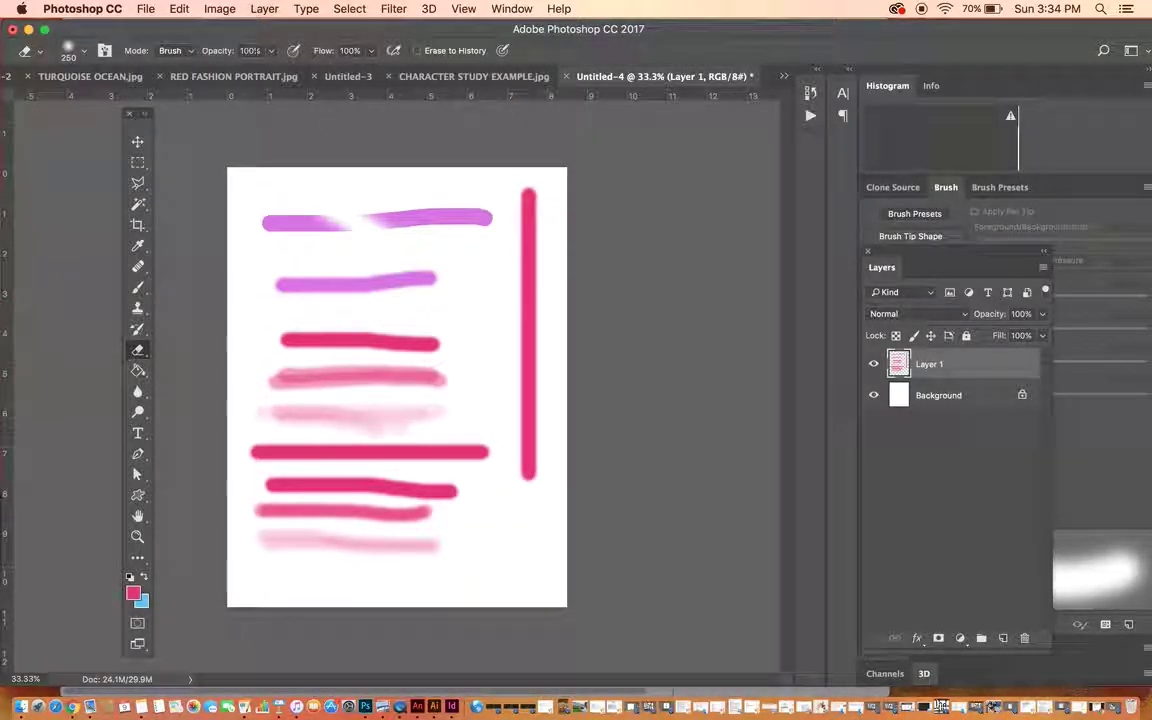